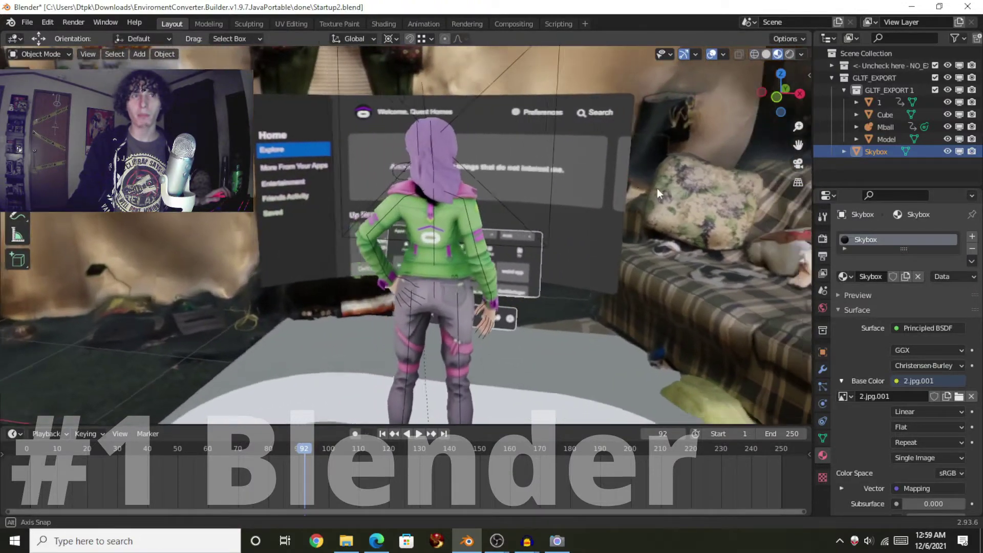
- Hide the objects 1, Cube, Mball and Model of the GLTF_EXPORT 1 collection in the viewport
scroll(682, 189, "down", 2)
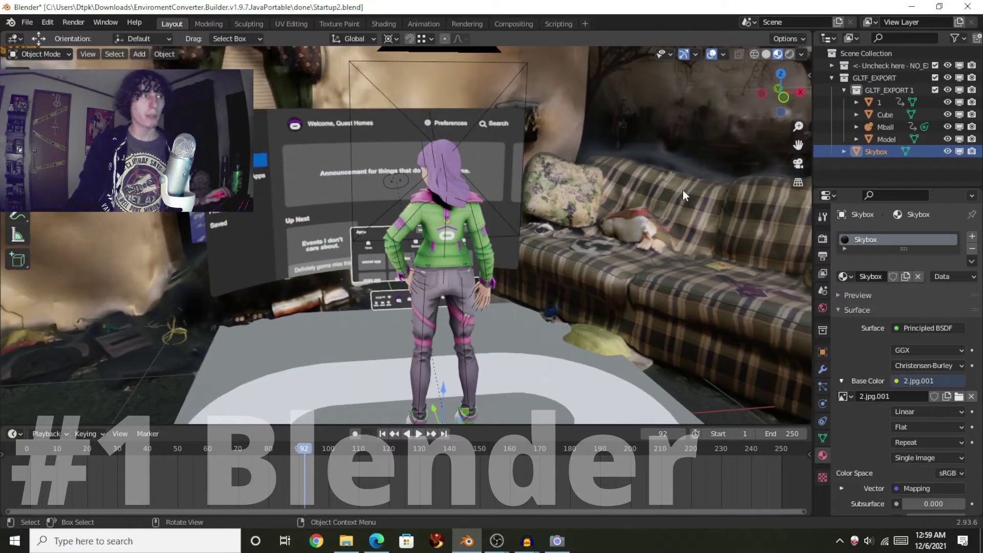
middle_click_drag(662, 197, 585, 211)
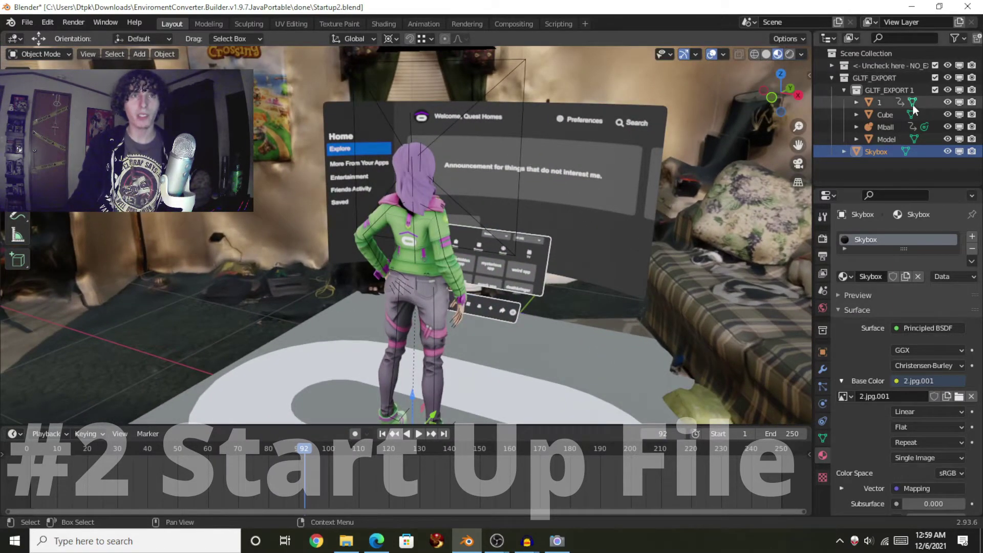
left_click_drag(948, 105, 945, 138)
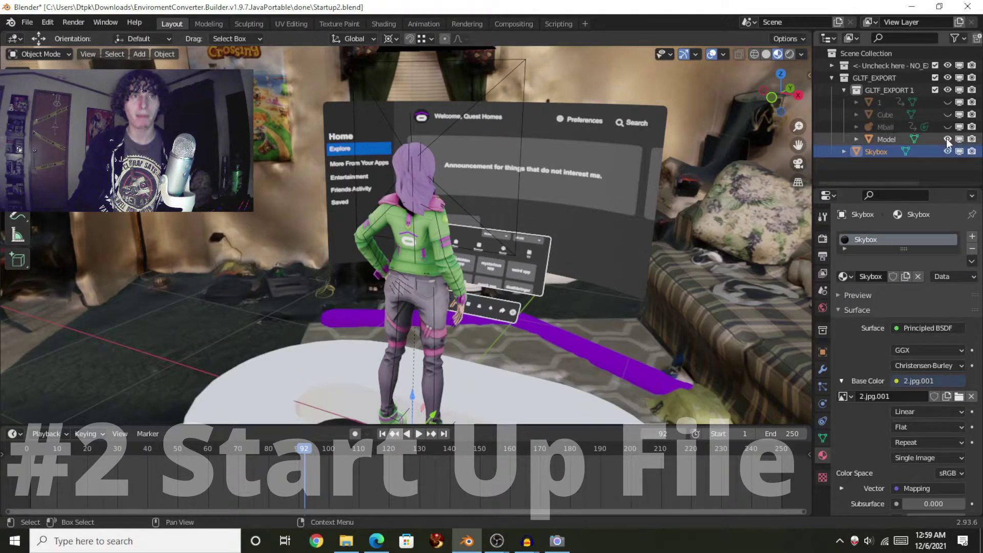
middle_click_drag(588, 163, 561, 200)
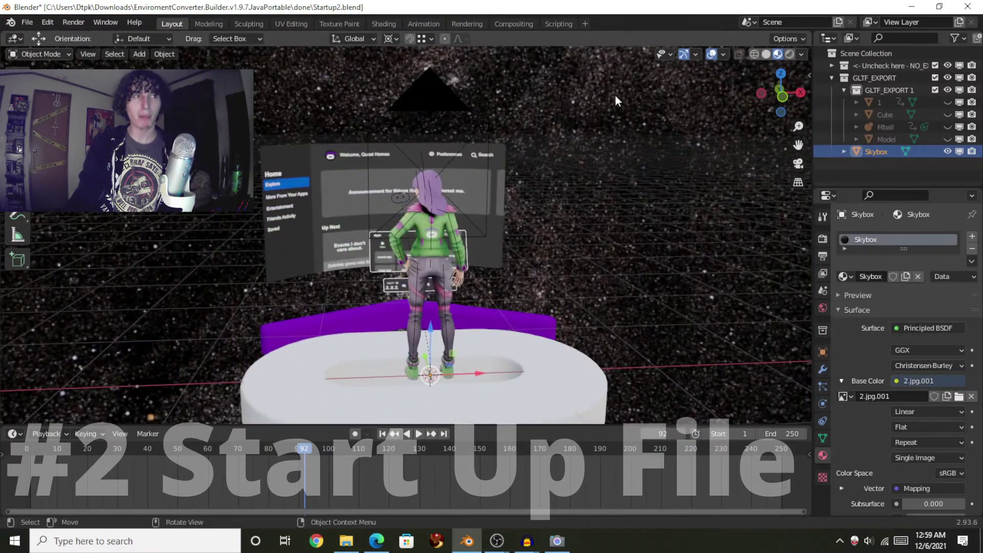
middle_click_drag(432, 235, 490, 238)
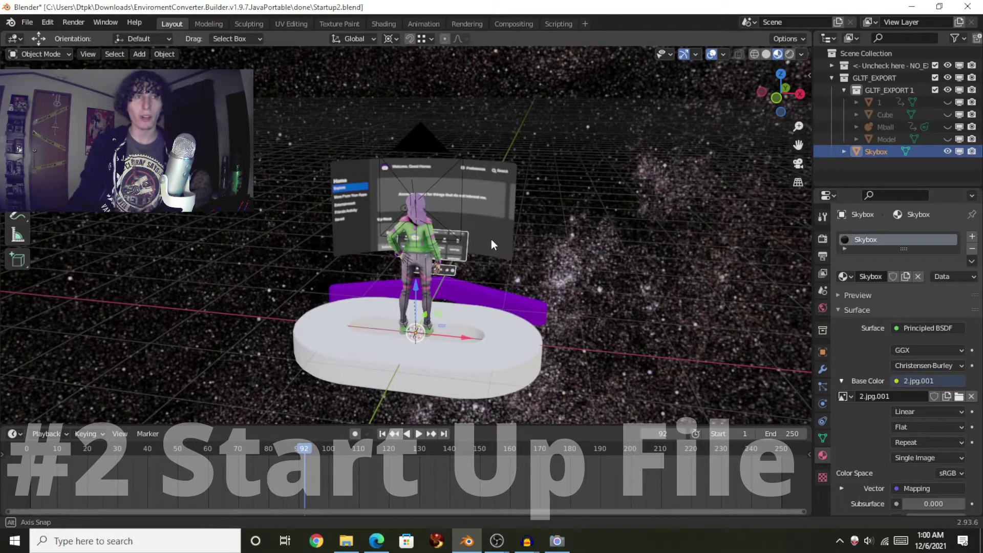
mouse_move(490, 239)
middle_mouse_down()
mouse_move(466, 238)
mouse_move(491, 234)
middle_mouse_up()
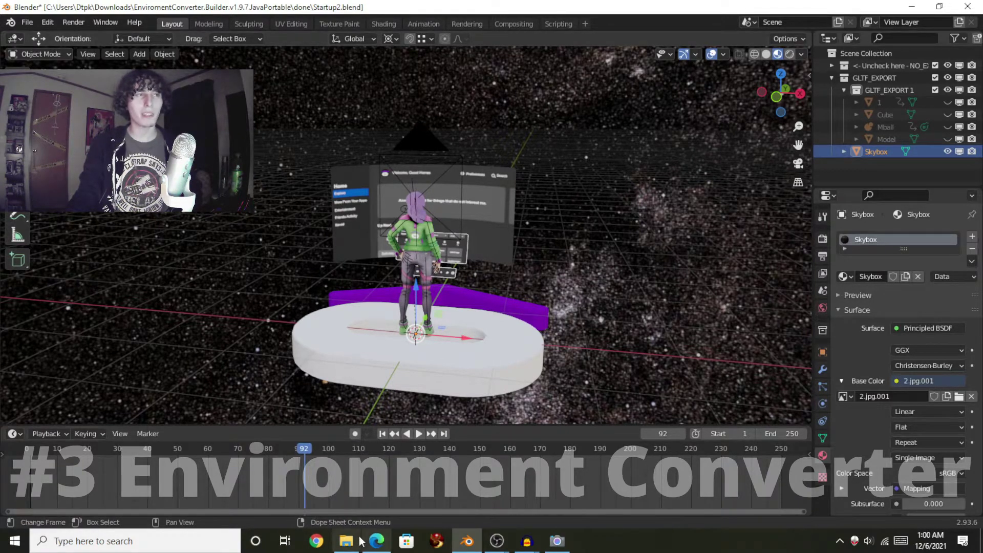
- Switch to File Explorer and select Startup2.CyberCity.apk in the EnviromentConverter builder folder
mouse_move(357, 541)
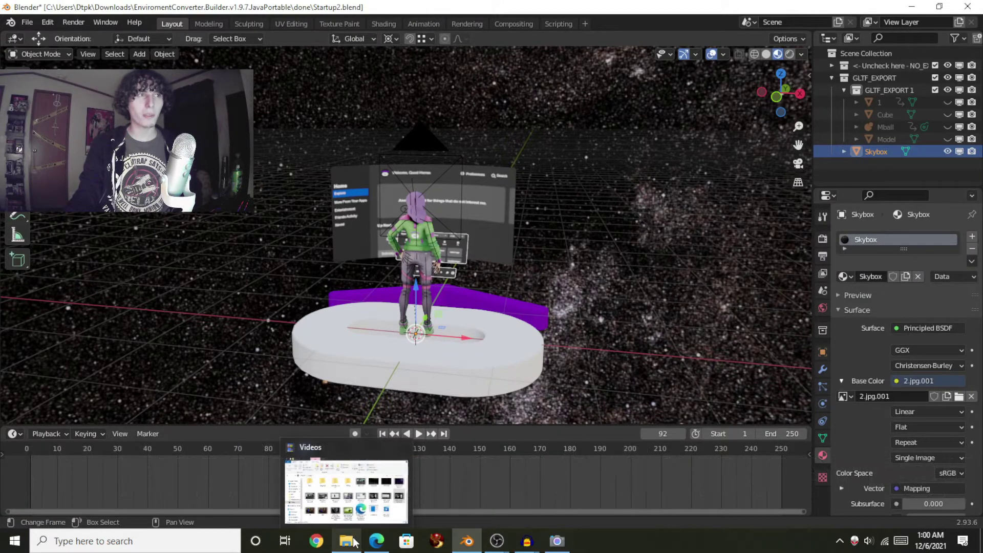
left_click(361, 507)
left_click(271, 306)
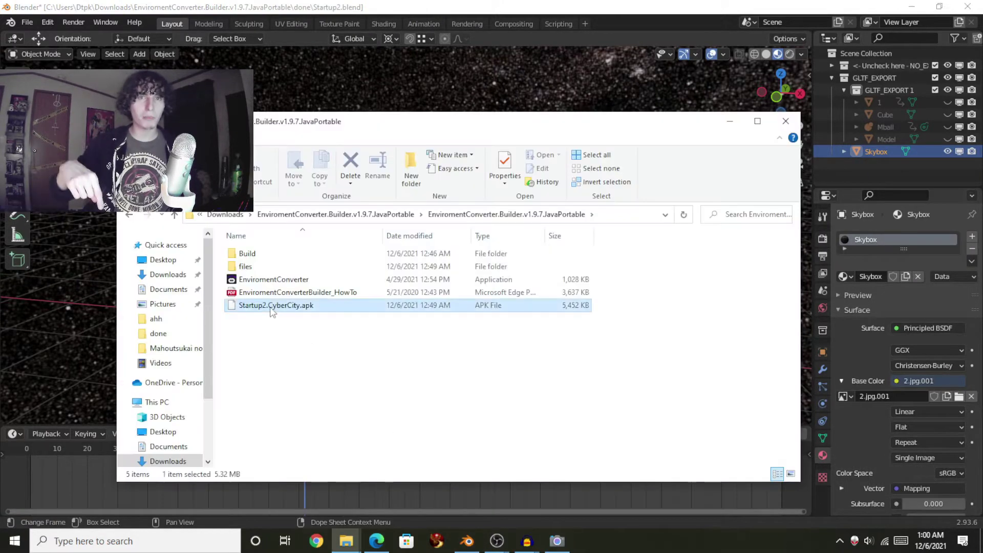
- Switch to the browser, examine the downloadable assets of the Environment Converter and Builder v1.9.7 release, and minimize the browser
left_click(376, 541)
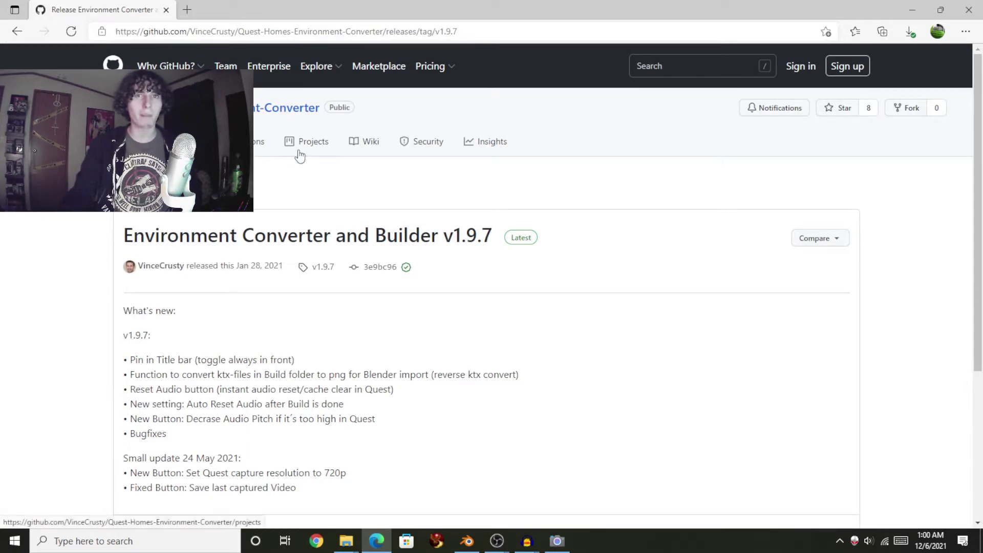
scroll(525, 301, "down", 2)
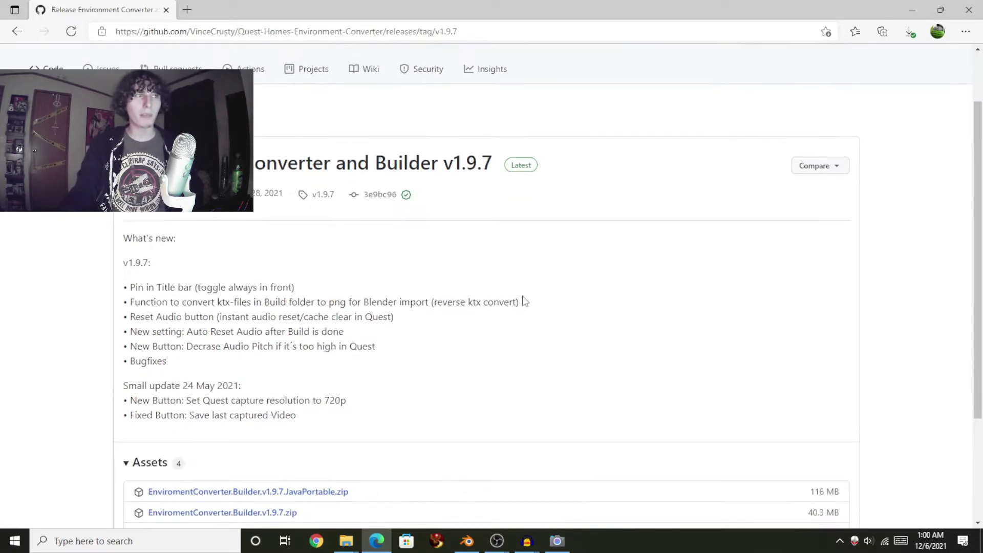
scroll(525, 301, "down", 3)
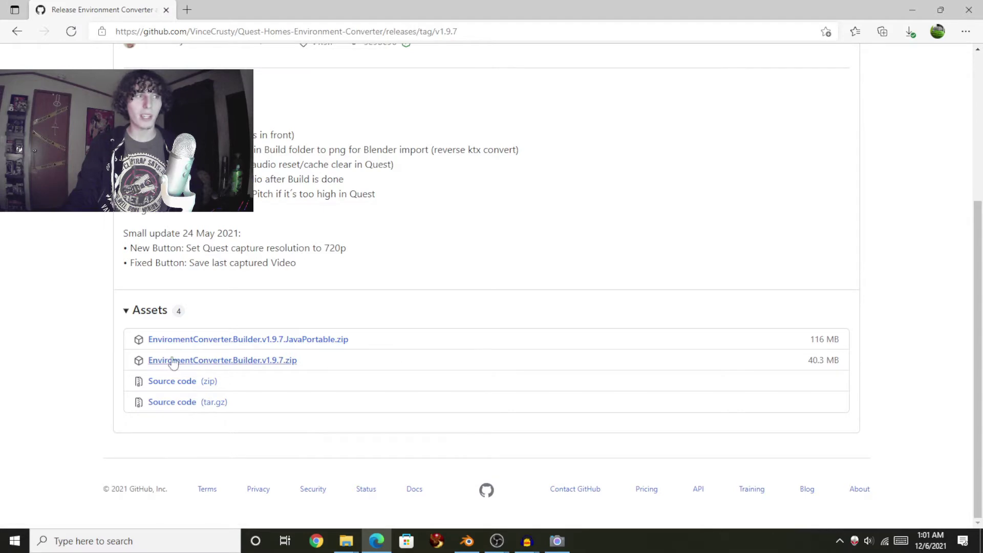
left_click(912, 10)
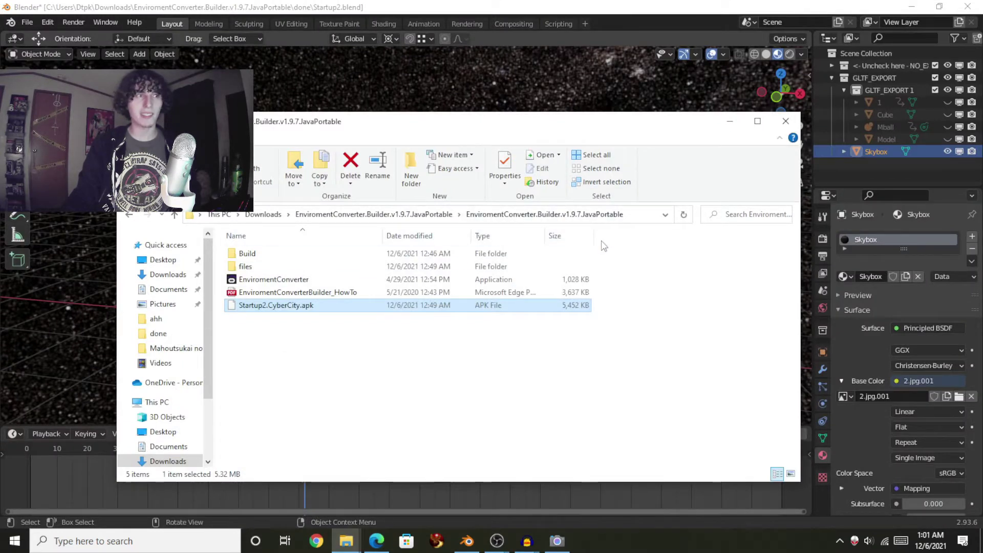
- Launch the EnviromentConverter application from the builder folder and reposition its window
left_click(265, 281)
double_click(285, 285)
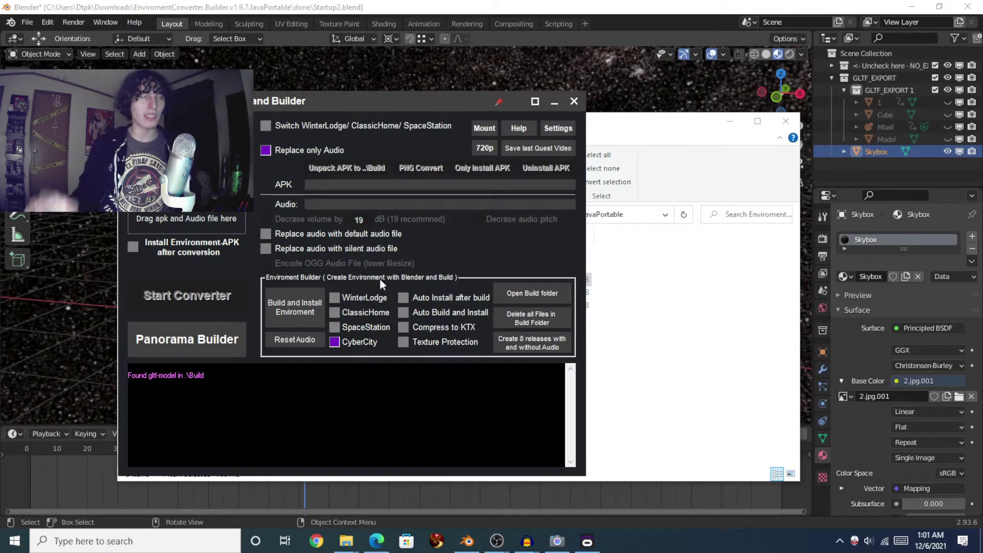
left_click_drag(372, 104, 339, 100)
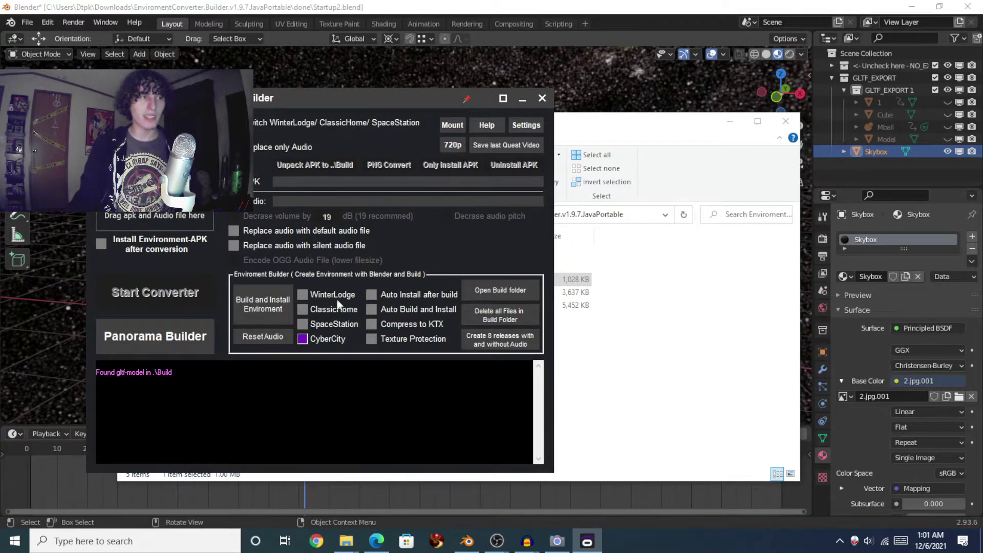
- Enable the WinterLodge target in the environment builder, clear it again, and shift the converter window slightly
left_click(303, 296)
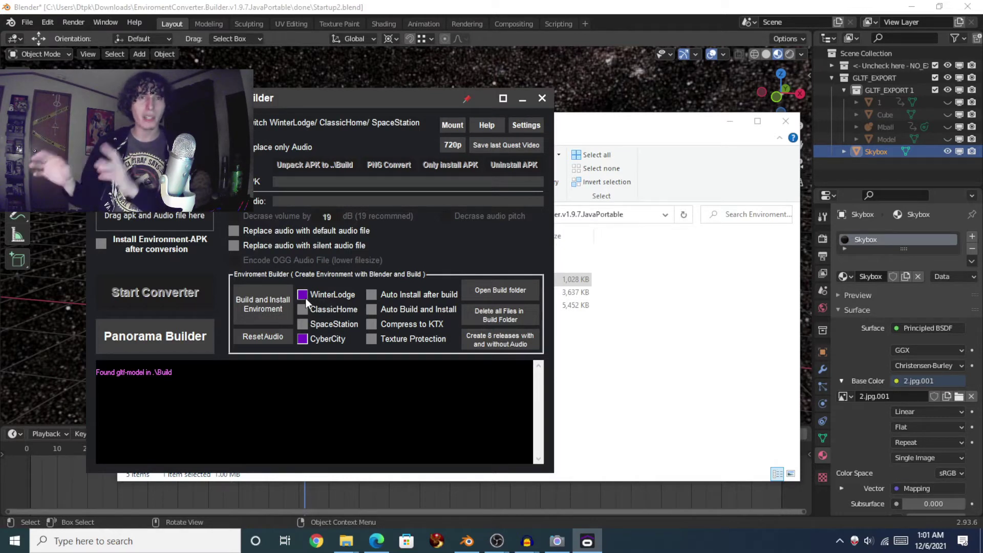
left_click(306, 298)
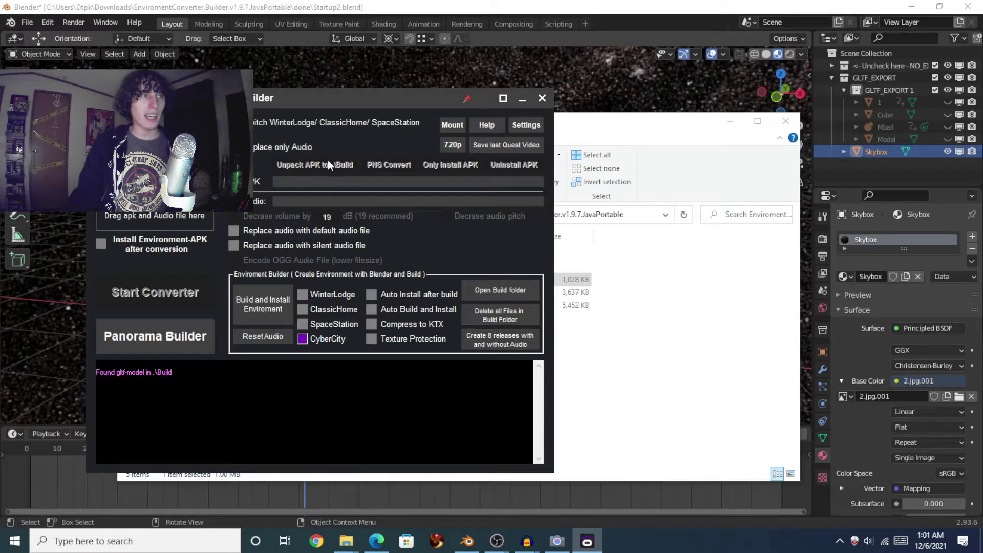
left_click_drag(361, 103, 376, 101)
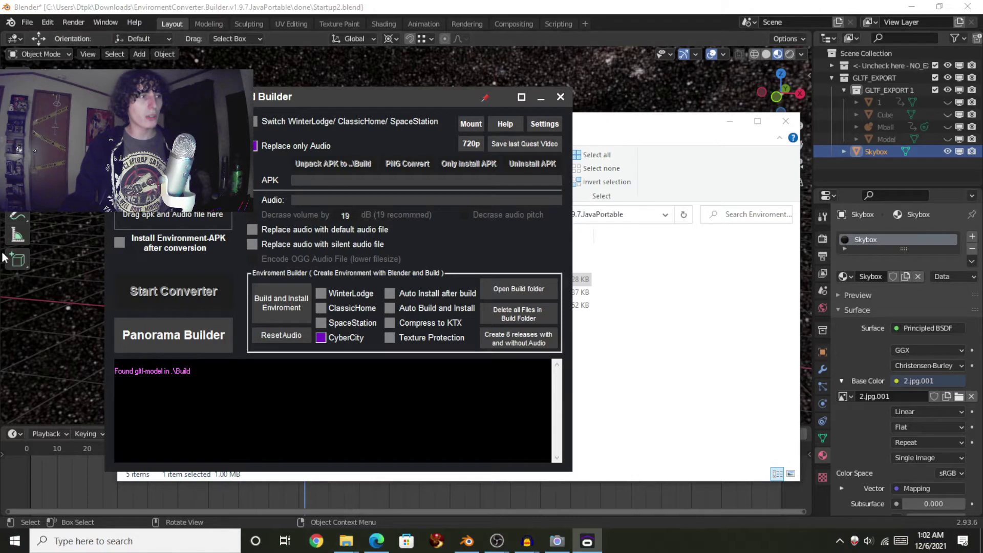
- Open the Panorama Builder, agree to delete the existing files in the Build folder, and leave it without building a panorama
left_click(186, 347)
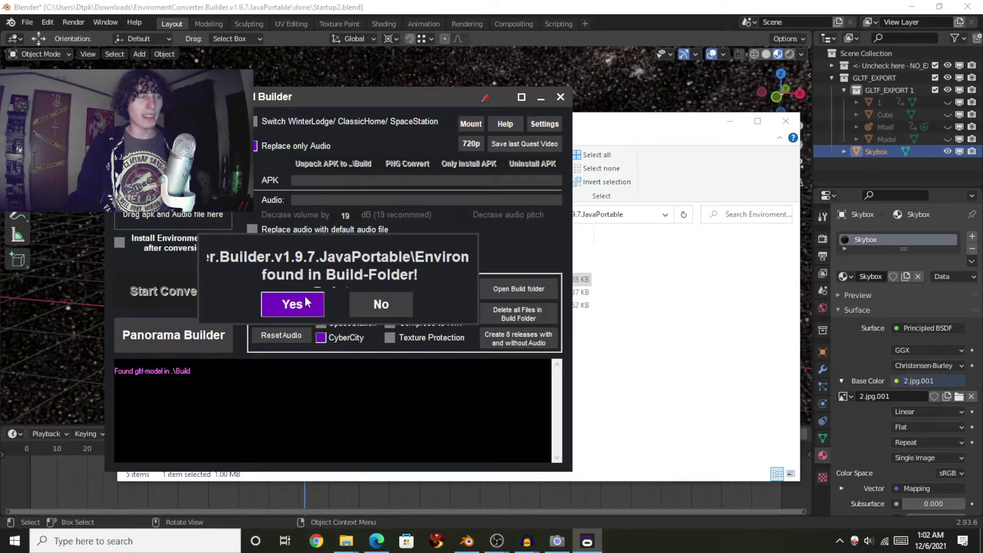
left_click(306, 301)
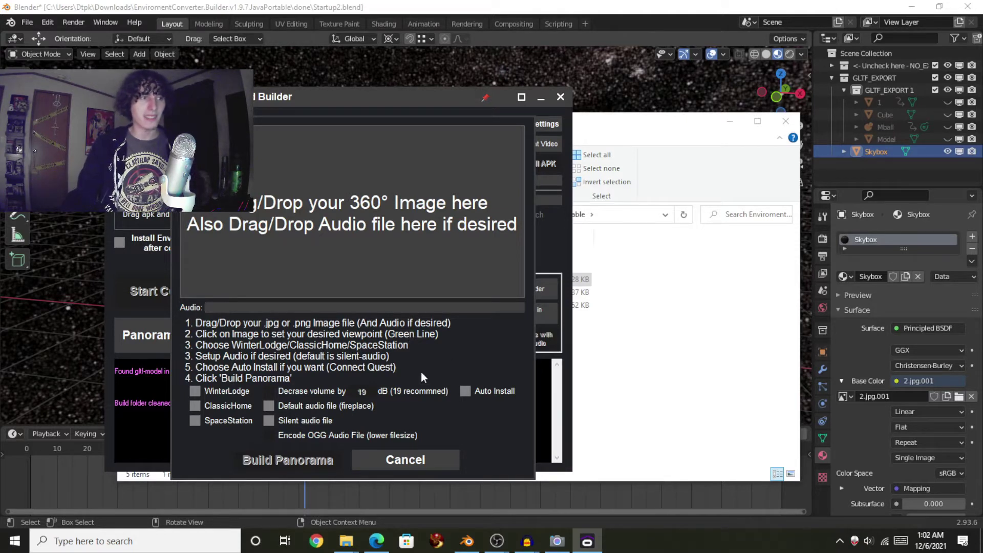
left_click(437, 458)
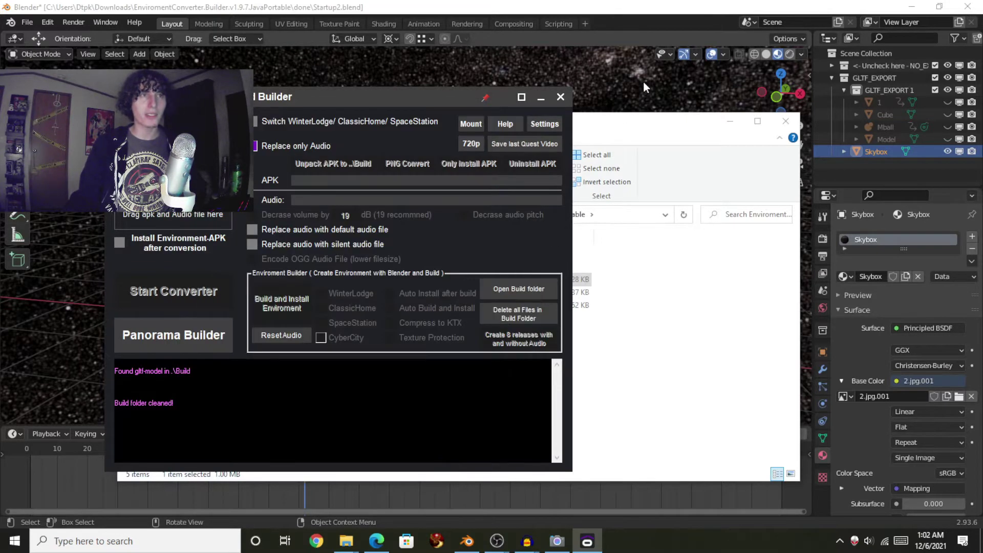
- Switch to Blender and view the startup blend files in the done folder through the file-opening dialog, without saving the current changes
left_click(700, 11)
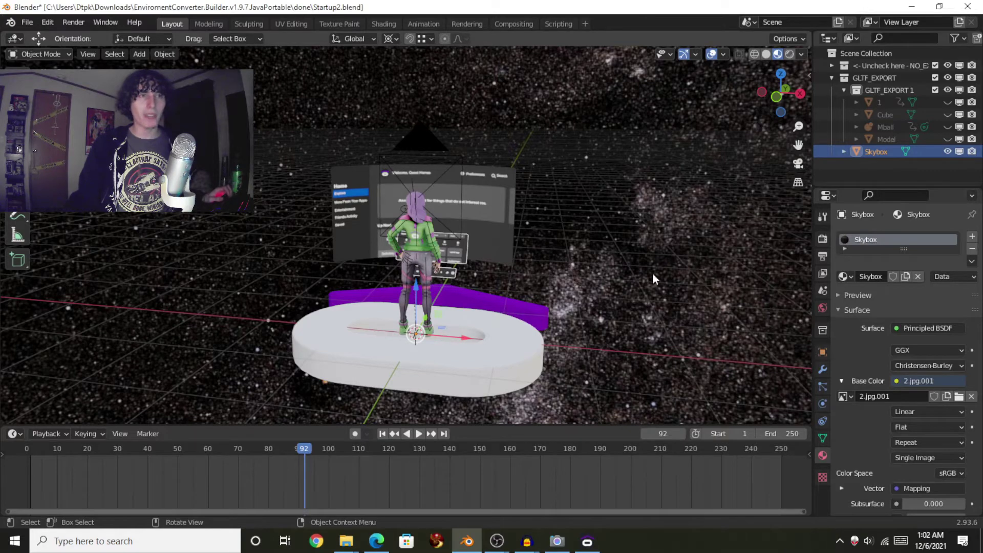
middle_click_drag(652, 272, 638, 247)
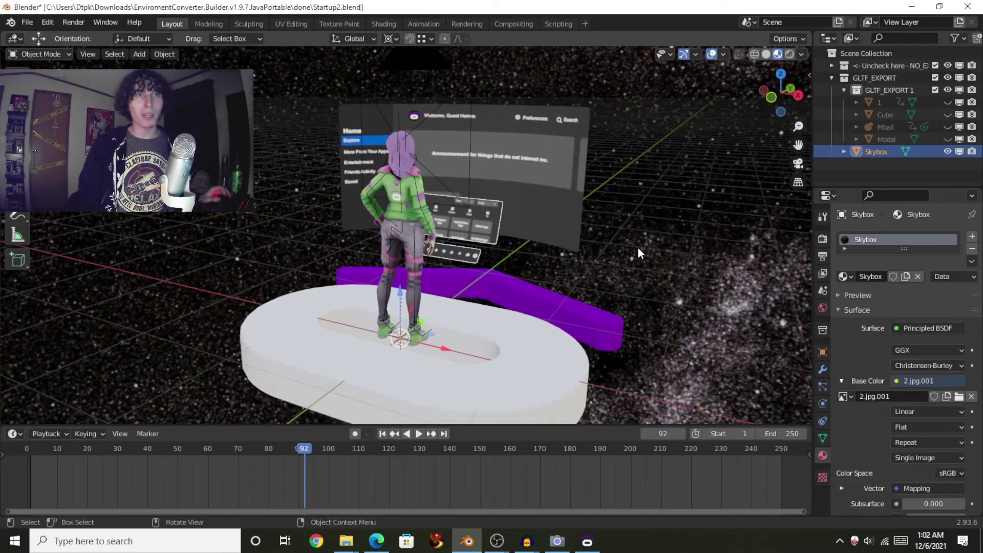
left_click(26, 22)
key("ctrl+q")
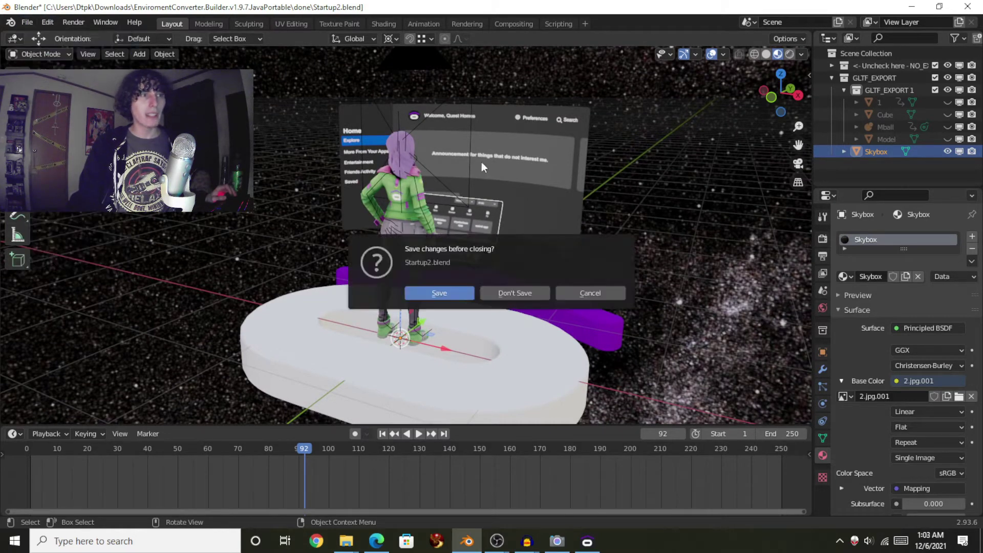
left_click(530, 296)
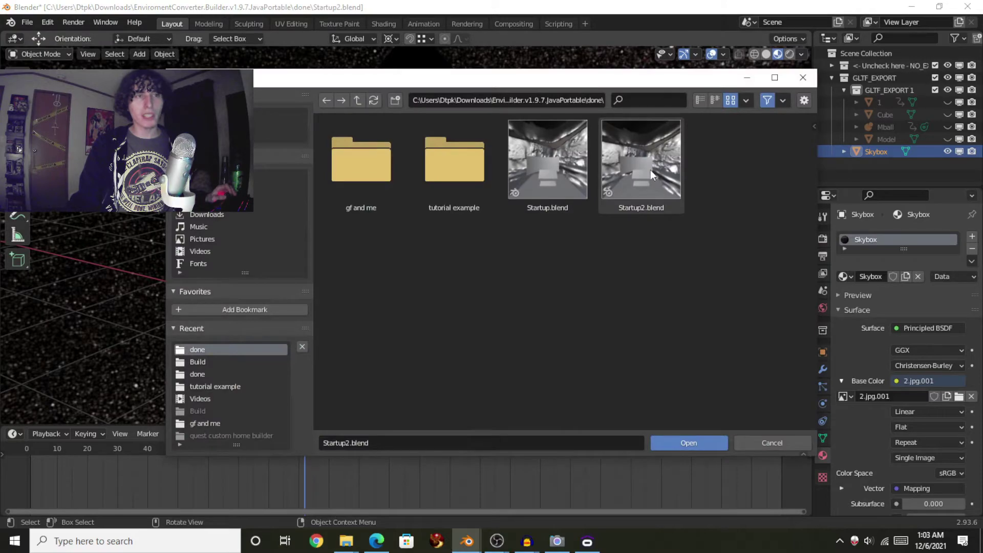
key("Return")
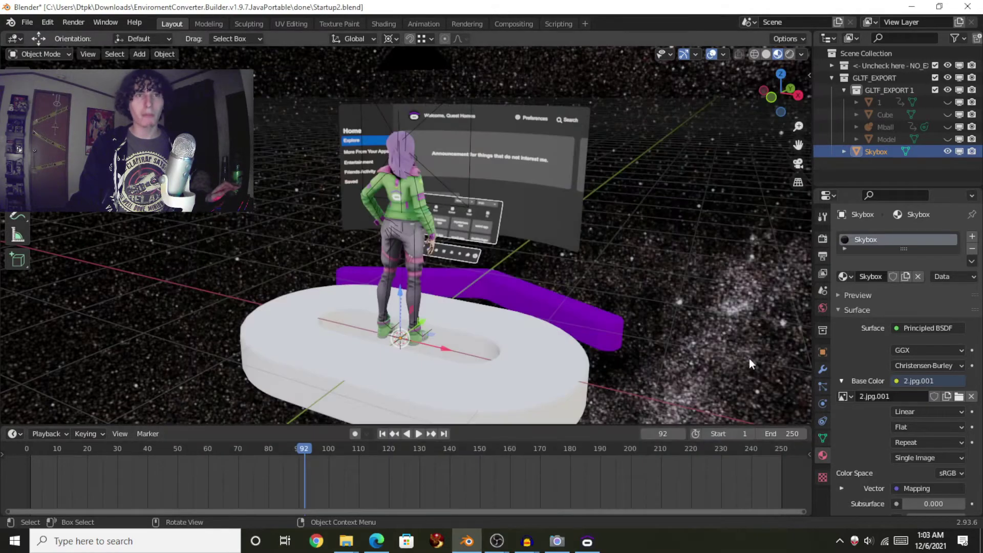
- Add a 2 m cube at the world origin and raise it about 0.5 m along Z
mouse_move(563, 303)
middle_mouse_down()
mouse_move(674, 311)
mouse_move(534, 315)
mouse_move(563, 315)
middle_mouse_up()
left_click(134, 54)
mouse_move(153, 67)
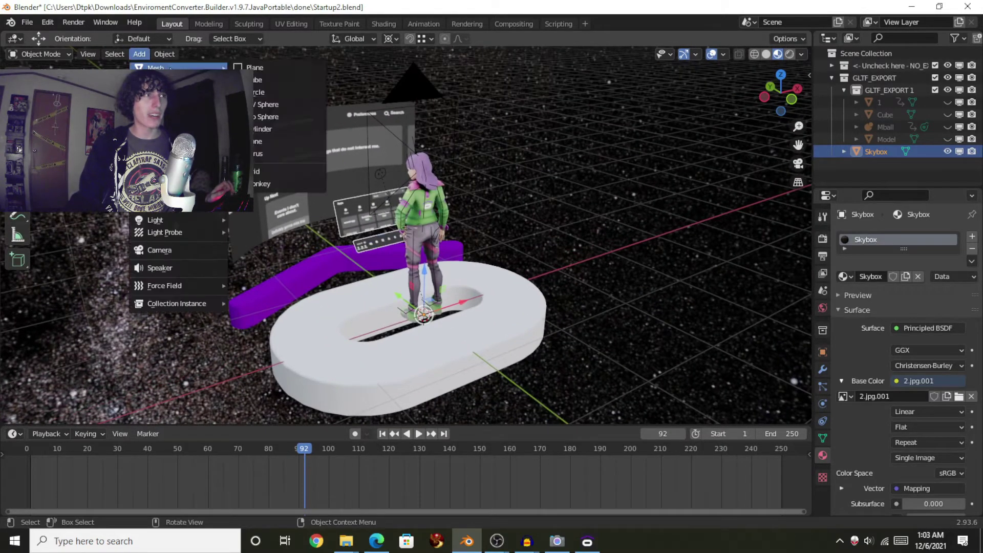
left_click(266, 80)
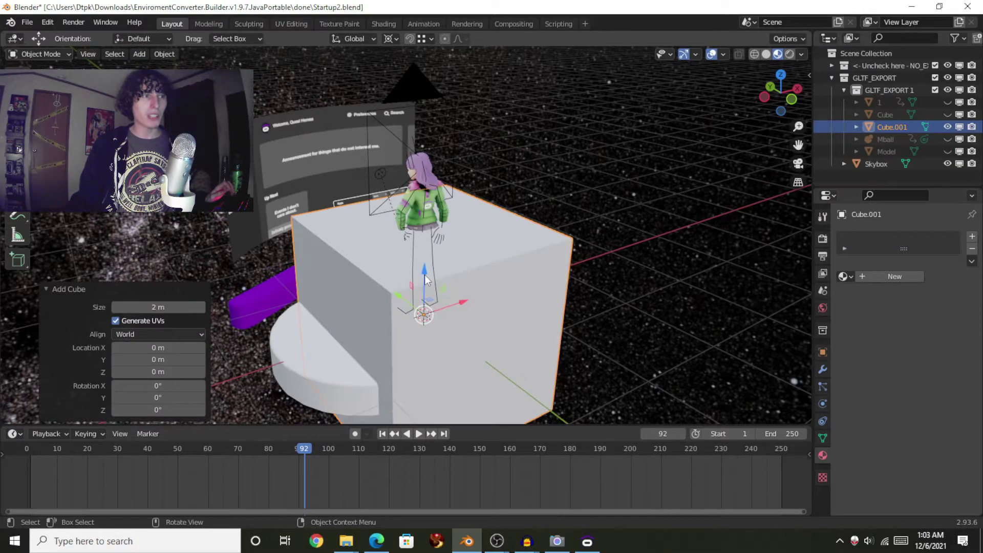
key("g")
key("z")
left_click(431, 228)
- Try stretching the cube about 1.9 times along Z, check it in solid shading, and undo the scaling
key("s")
key("z")
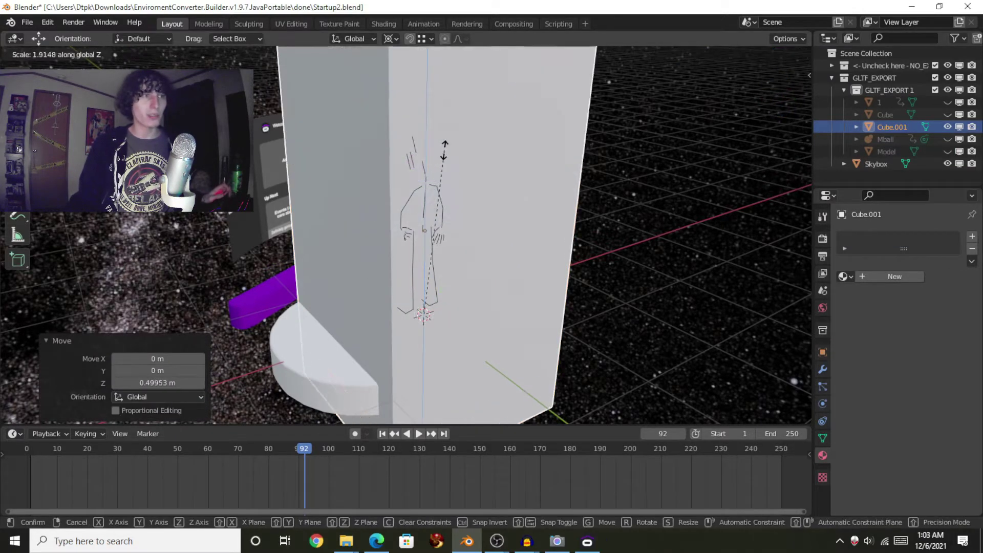
left_click(443, 150)
middle_click_drag(441, 163, 376, 154)
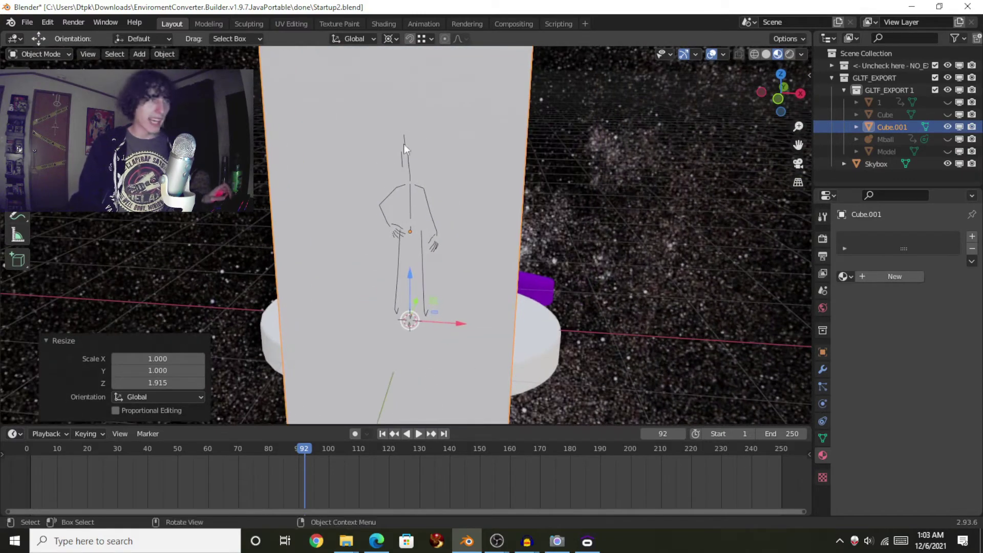
key("z")
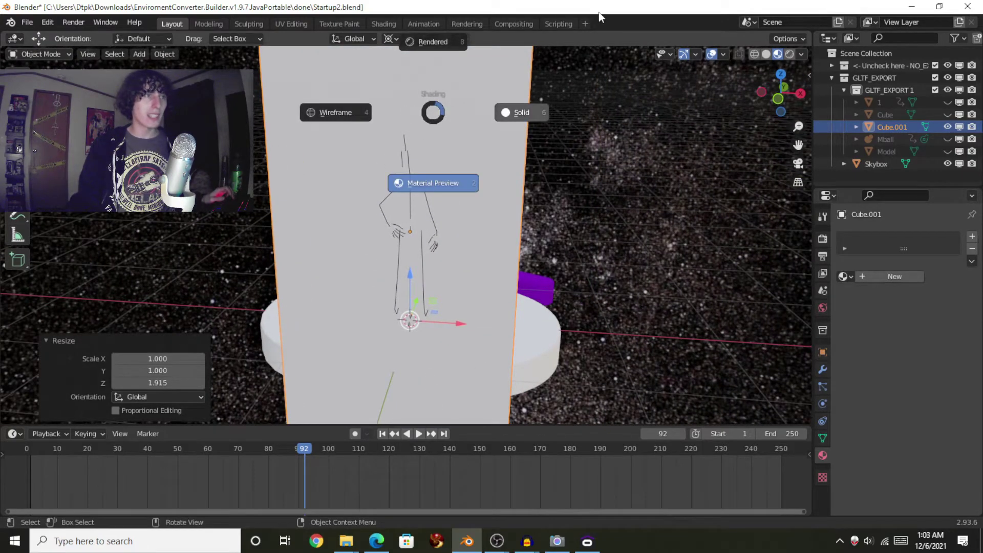
left_click(602, 94)
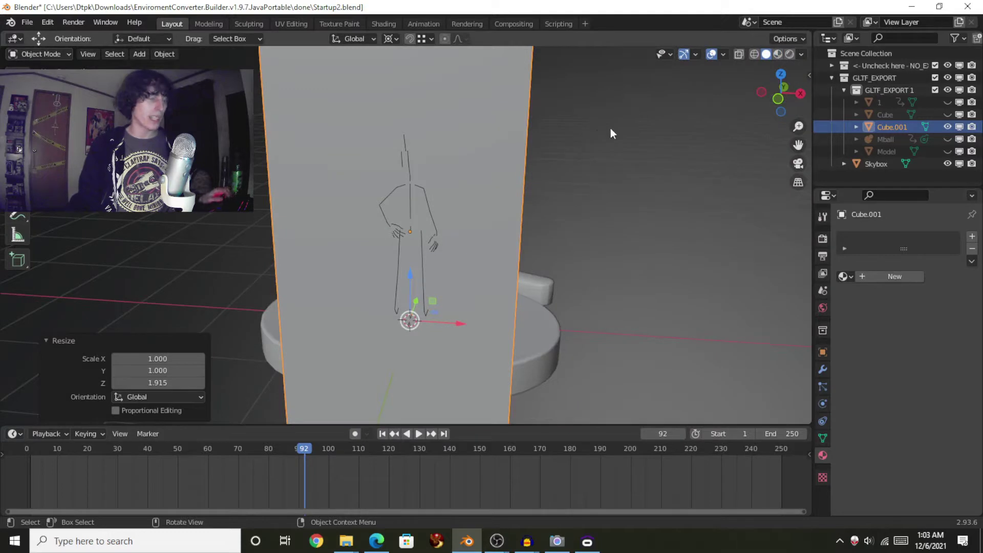
key("ctrl+z")
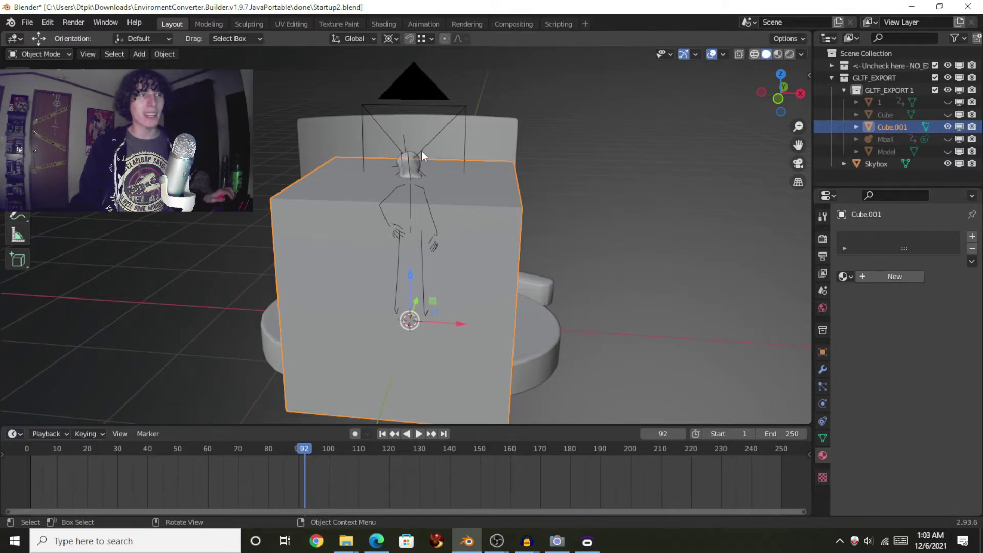
- Lower the cube about 1.61 m along Z beneath the platform in wireframe shading, and return to material preview
key("shift+z")
mouse_move(533, 171)
middle_mouse_down()
mouse_move(421, 172)
mouse_move(378, 247)
middle_mouse_up()
left_click_drag(384, 268, 393, 372)
middle_click_drag(393, 372, 605, 366)
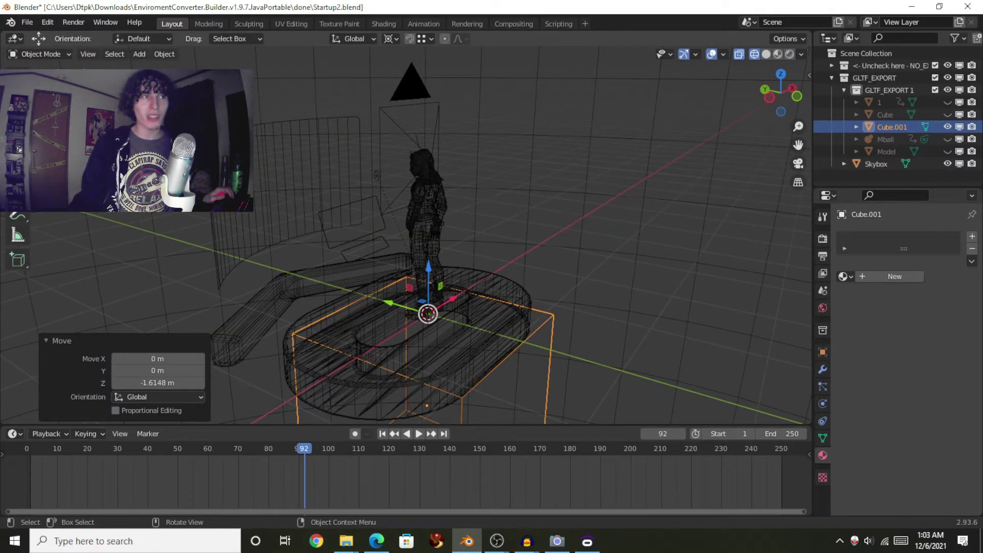
middle_click_drag(461, 231, 349, 130)
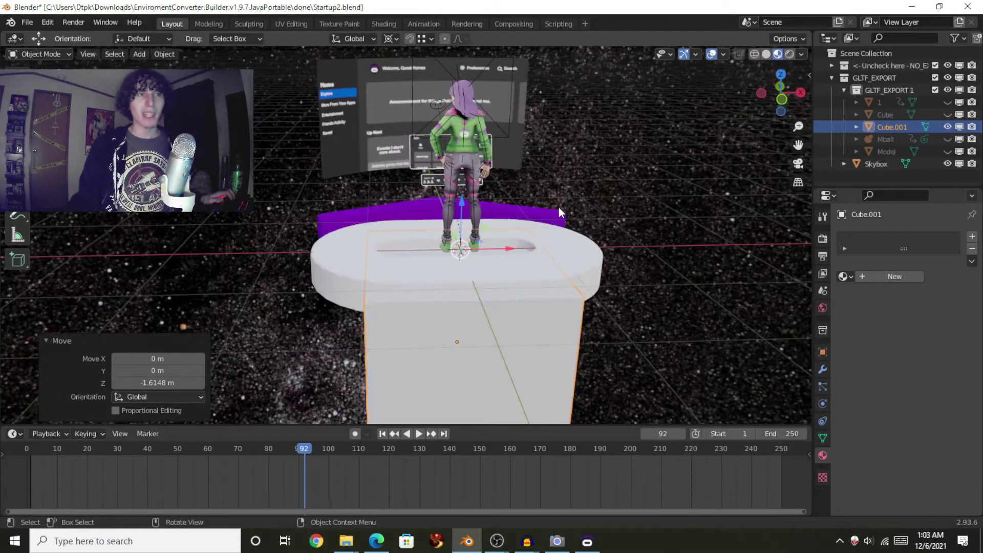
middle_click_drag(558, 208, 584, 203)
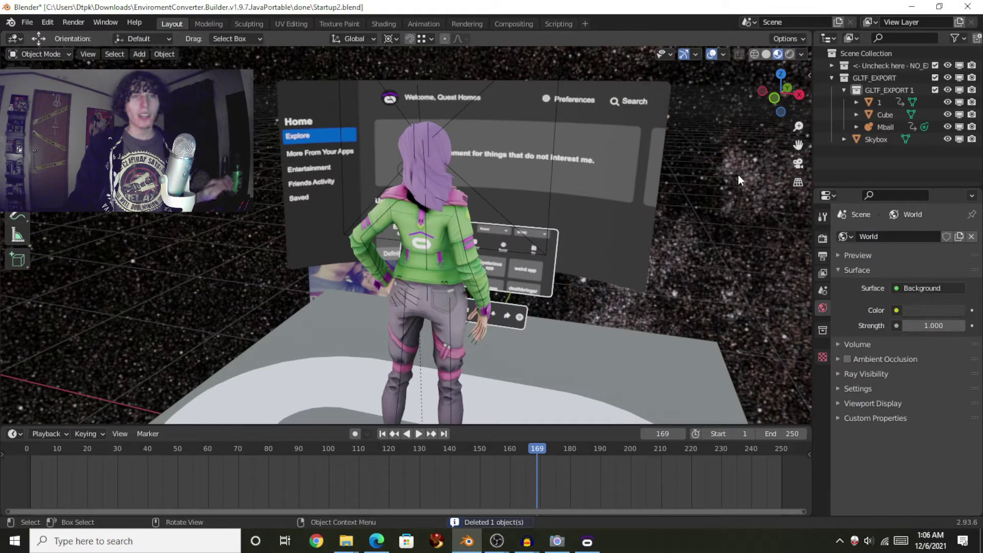
- Delete the object named 1 and the Mball metaball from the GLTF_EXPORT 1 collection
scroll(727, 182, "down", 3)
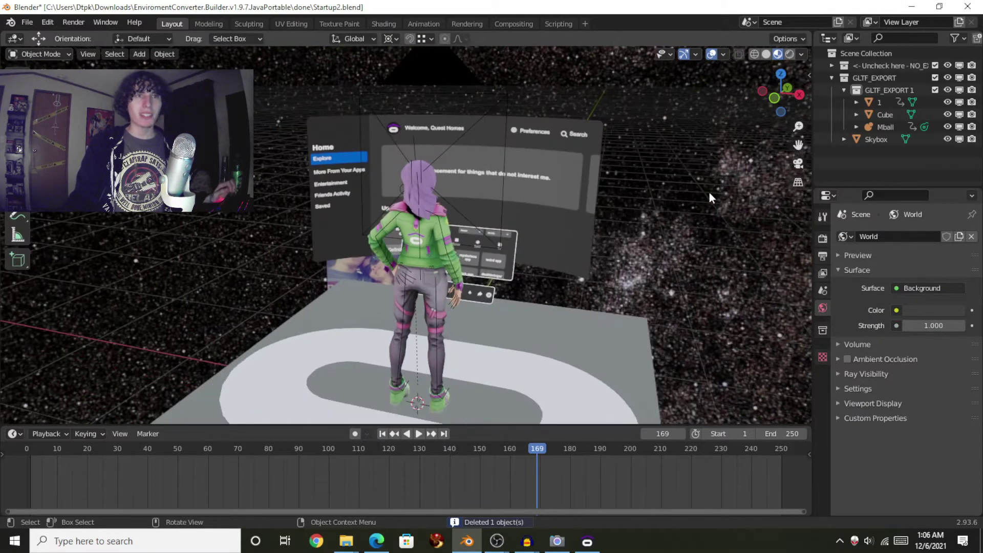
left_click(874, 104)
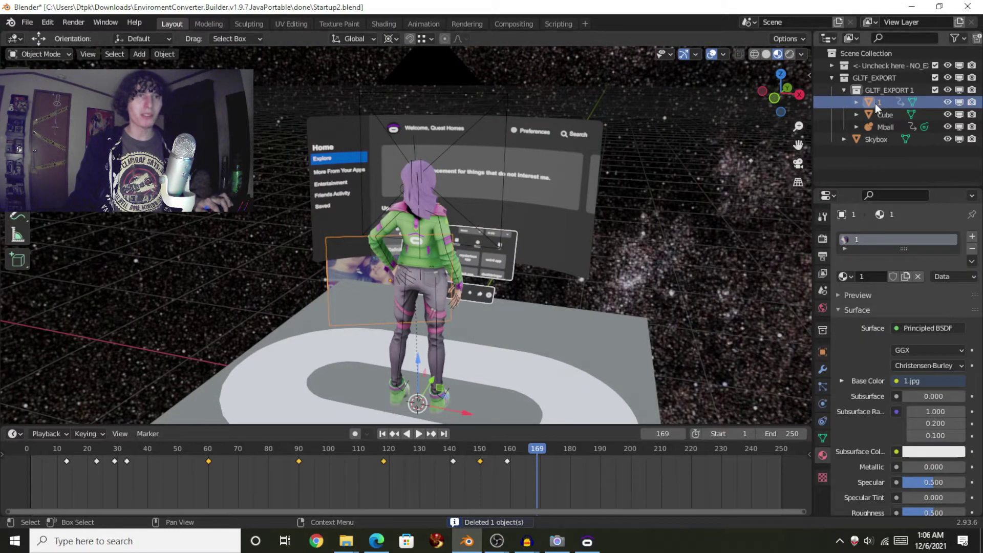
key("Delete")
middle_click_drag(617, 176, 590, 186)
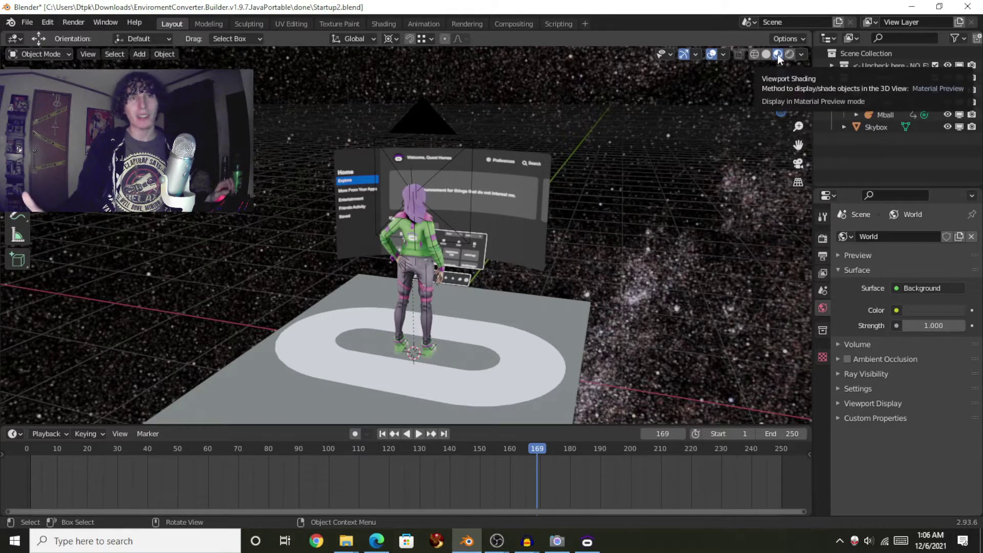
middle_click_drag(662, 110, 548, 103)
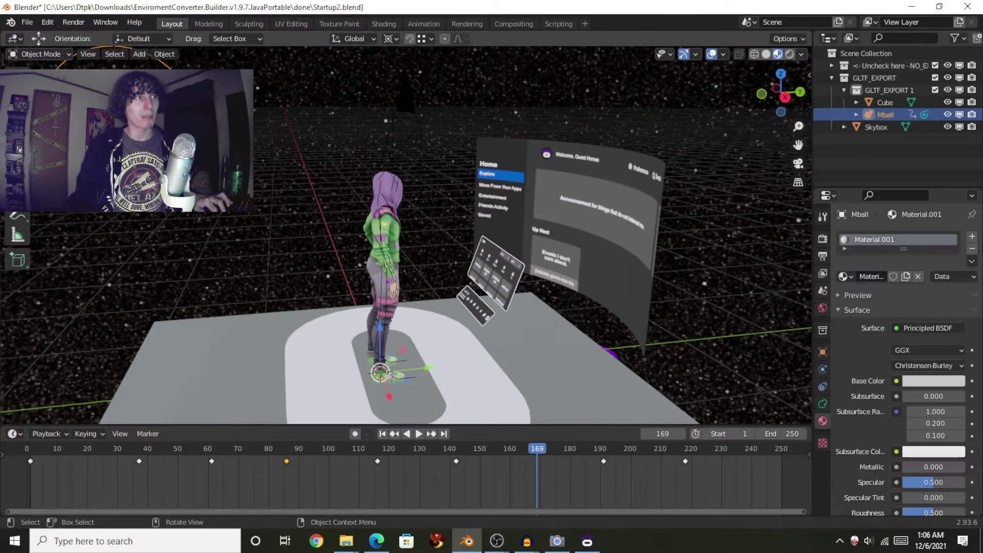
key("Delete")
- Add a 2 m cube at the world origin and flatten it to about -0.034 along Z, lowering the slab about 0.03 m
middle_click_drag(358, 185, 550, 183)
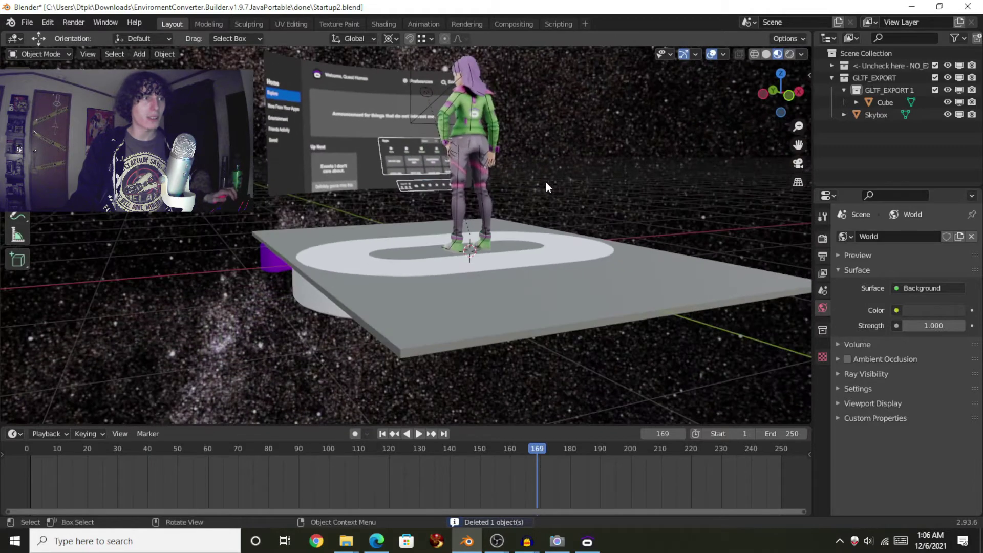
left_click(135, 54)
mouse_move(154, 67)
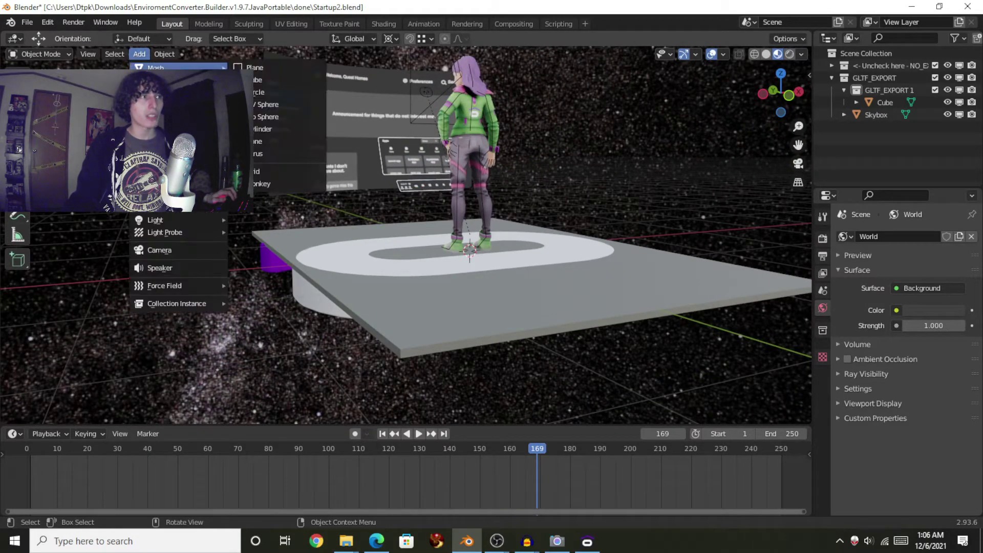
left_click(270, 81)
key("s")
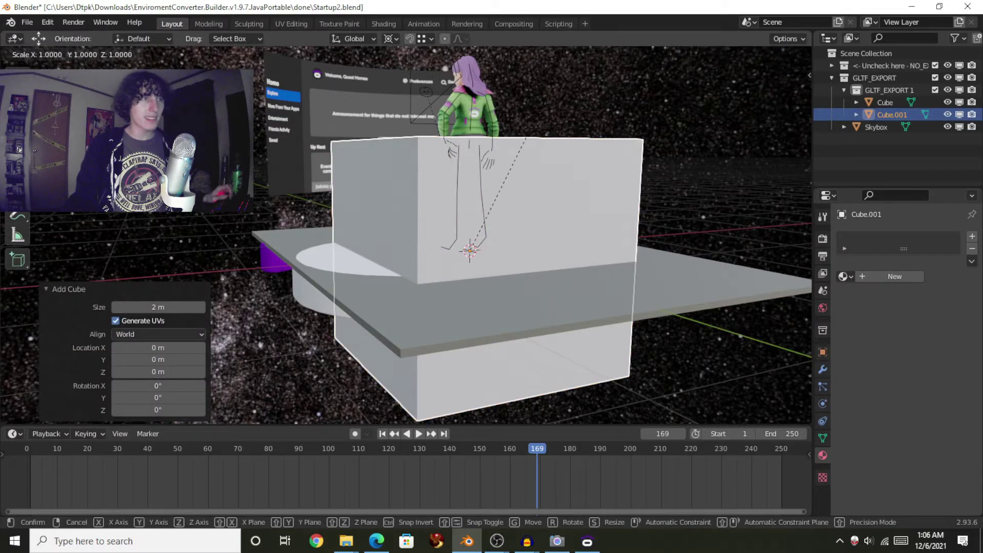
key("z")
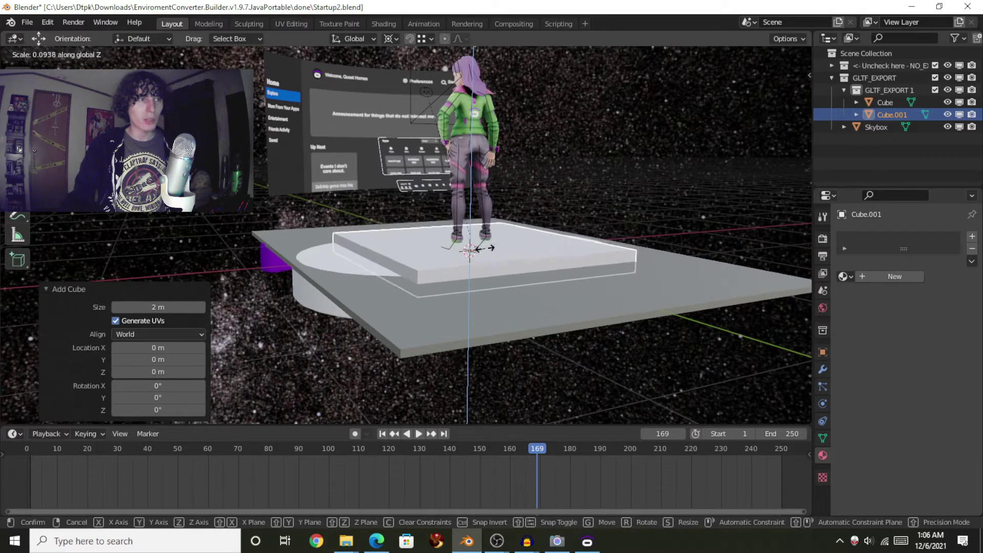
left_click(467, 256)
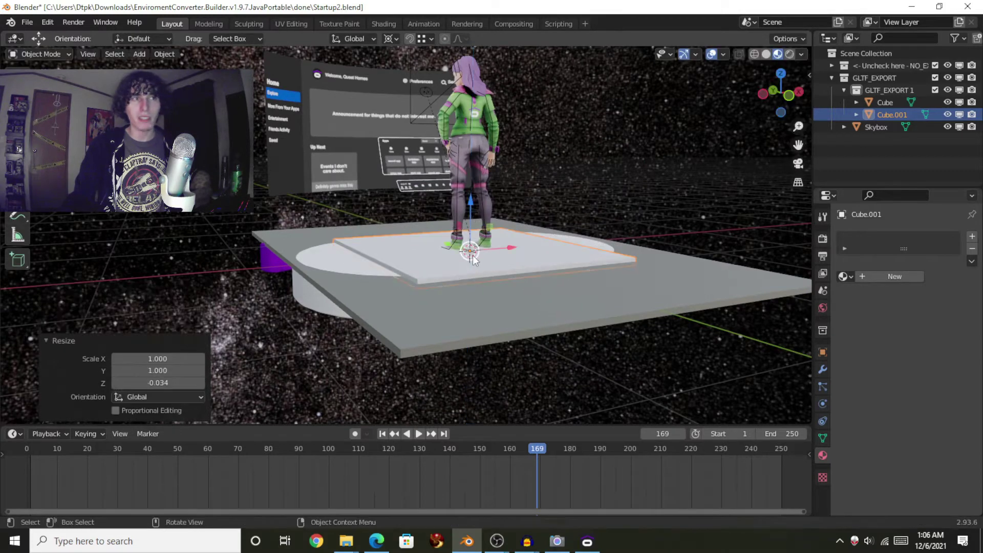
left_click_drag(471, 201, 473, 207)
- Stretch the slab about 2.58 times along X and 2.17 times along Y over the platform, and delete it
middle_click_drag(533, 191, 489, 222)
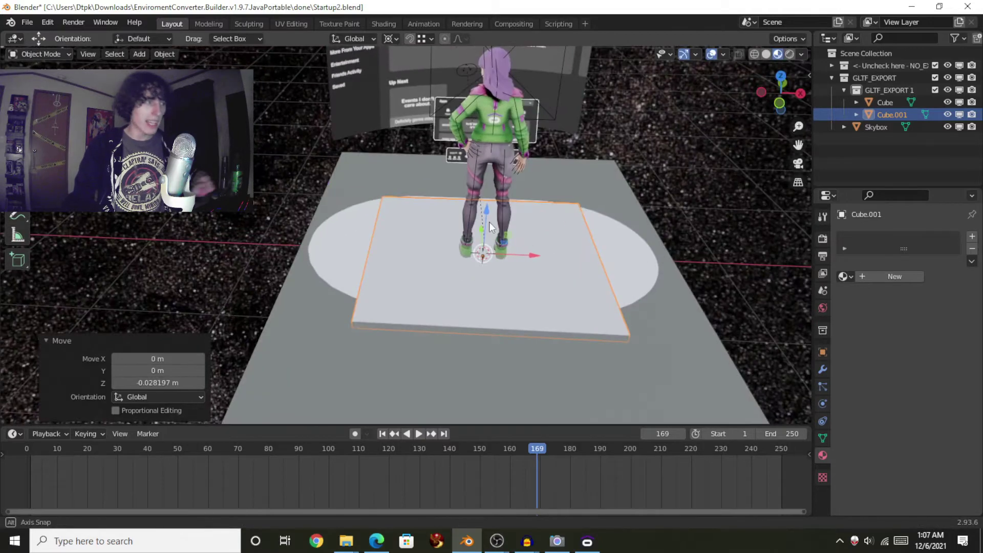
key("s")
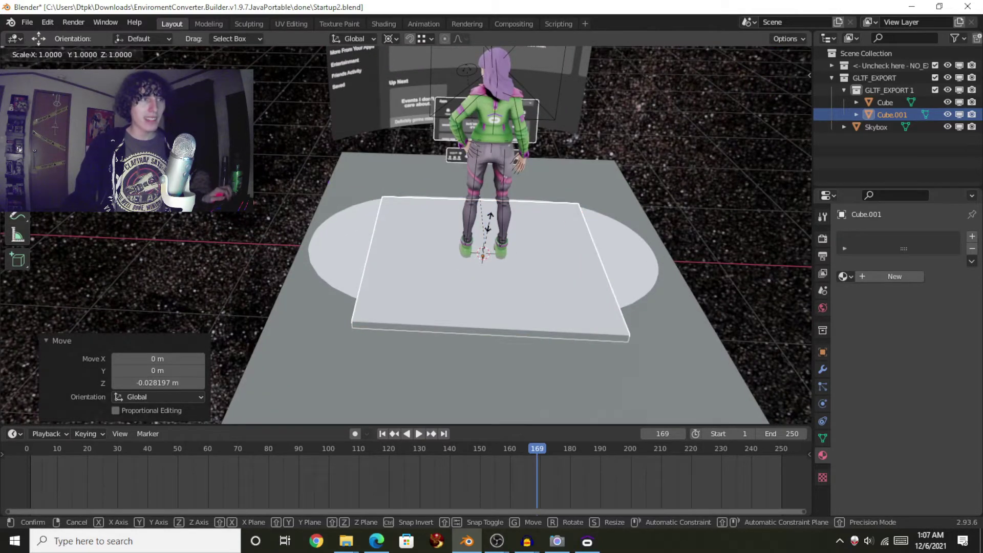
key("x")
left_click(560, 226)
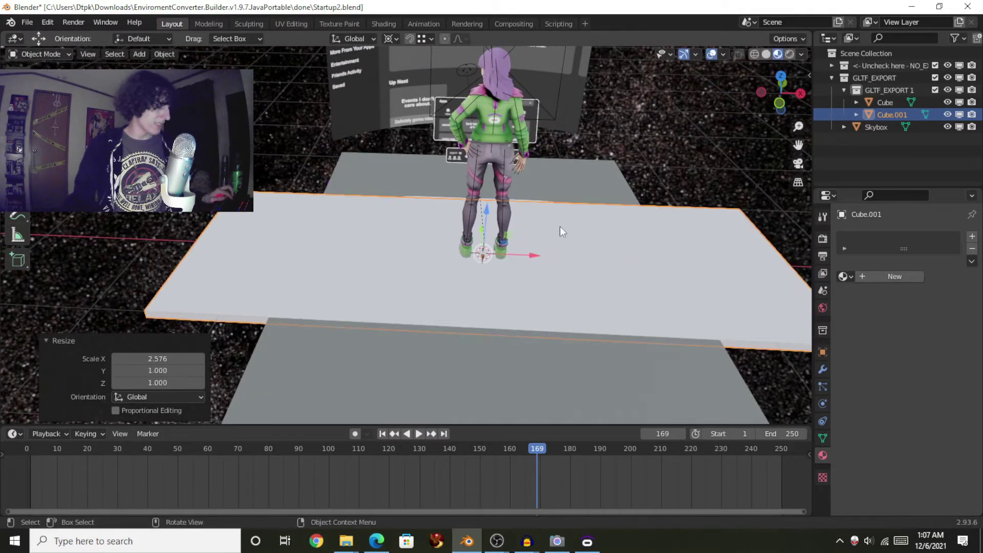
key("s")
key("y")
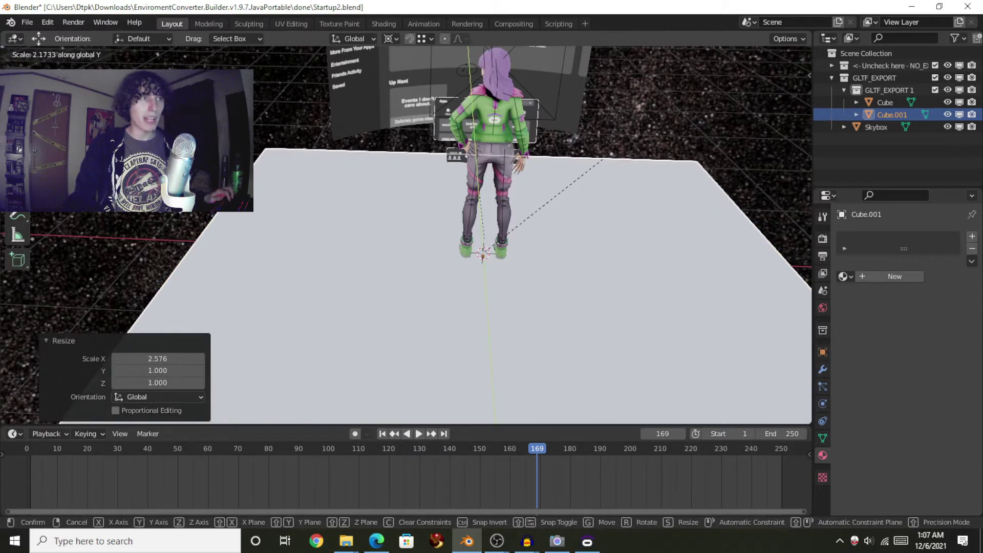
left_click(514, 214)
scroll(516, 205, "up", 2)
scroll(520, 187, "down", 2)
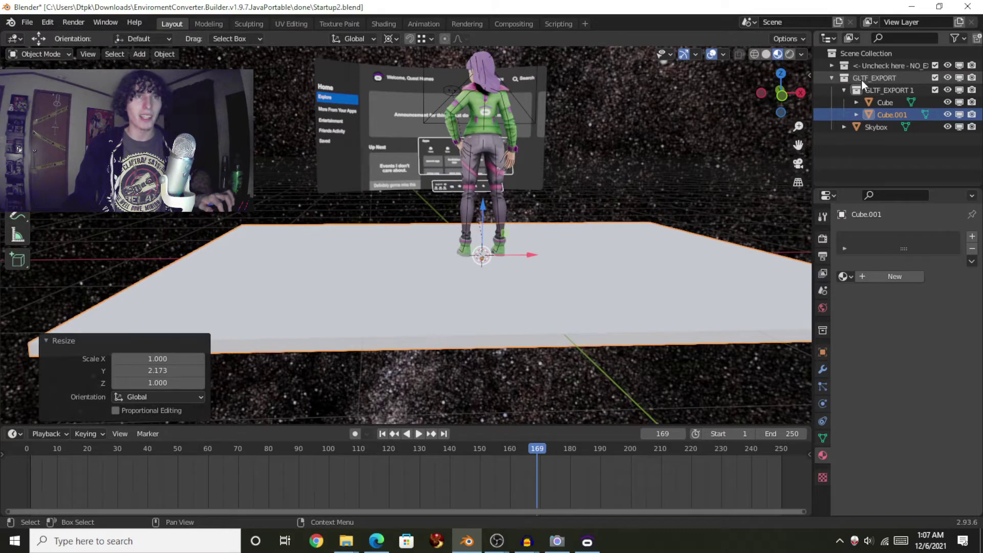
key("Delete")
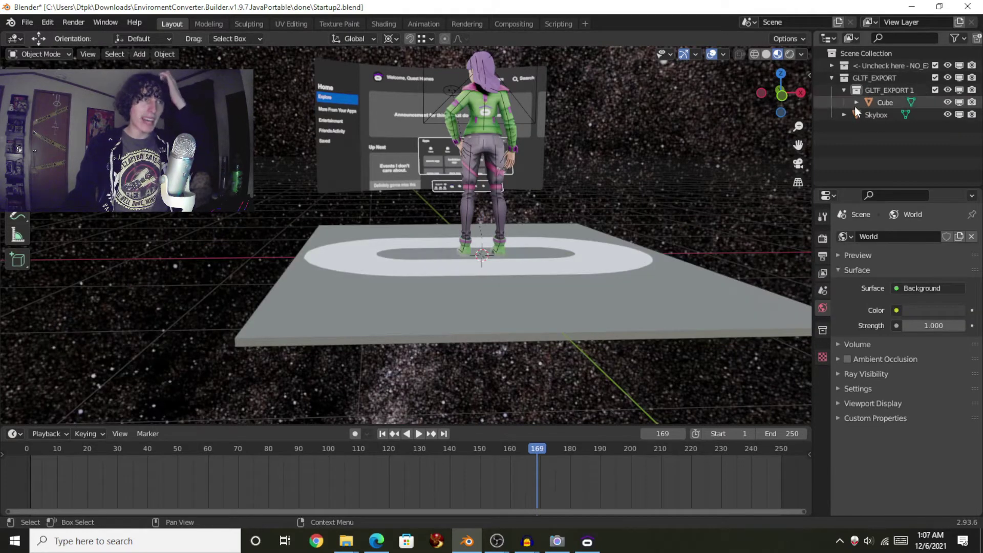
- Exclude the "Uncheck here" no-export collection from the view layer, leaving only the export objects in the scene
left_click(898, 67)
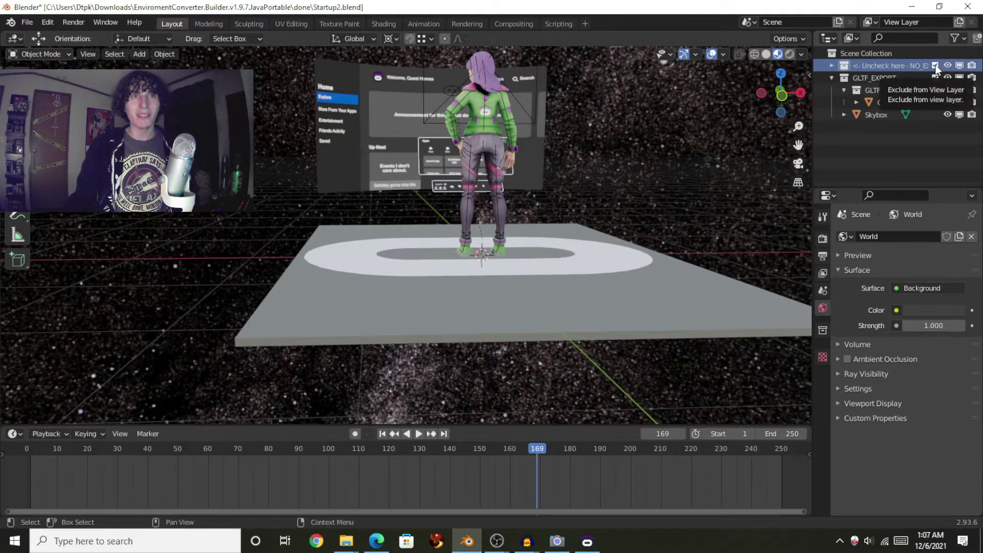
left_click(935, 66)
left_click_drag(786, 114, 758, 131)
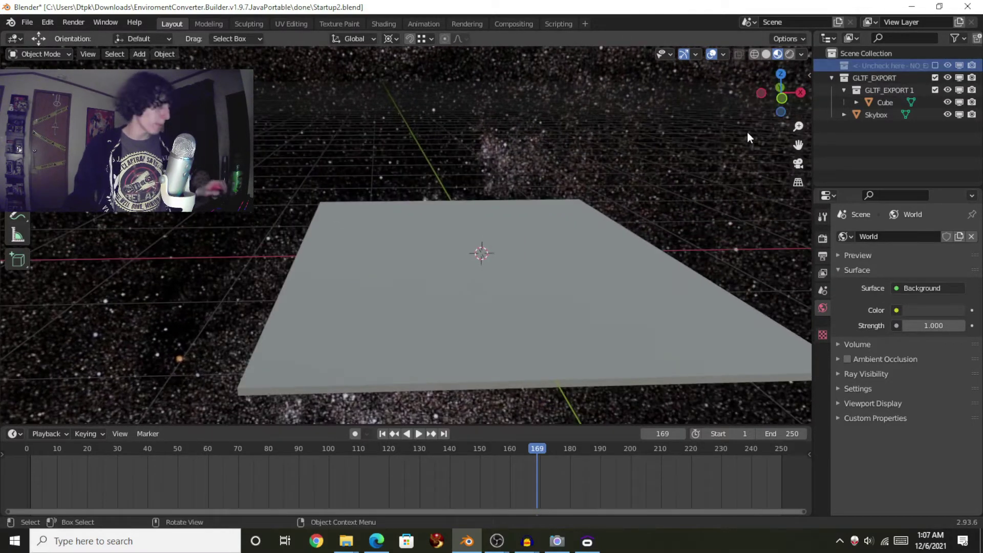
middle_click_drag(686, 149, 610, 175, "shift")
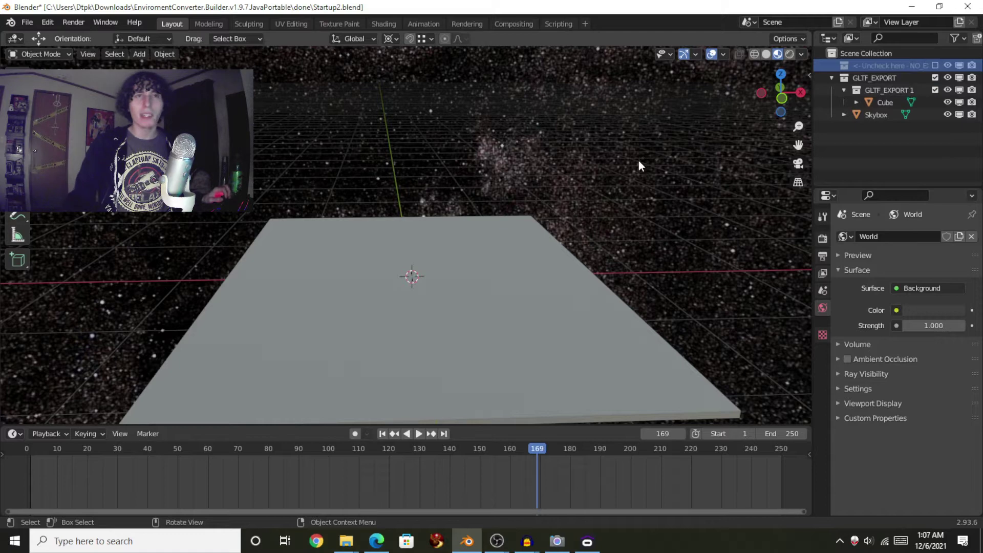
middle_click_drag(646, 174, 571, 282)
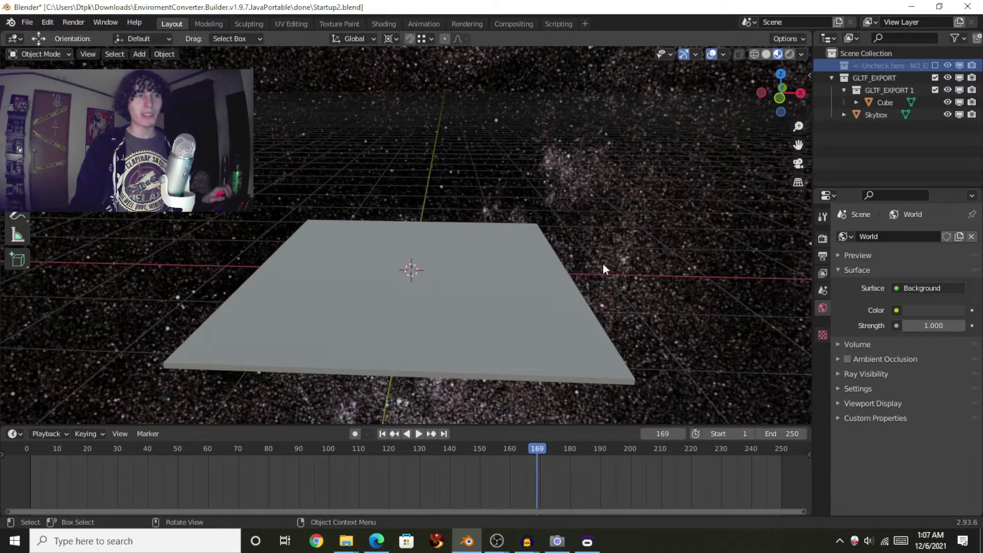
mouse_move(603, 263)
middle_mouse_down()
mouse_move(605, 282)
mouse_move(599, 268)
mouse_move(438, 271)
mouse_move(606, 267)
middle_mouse_up()
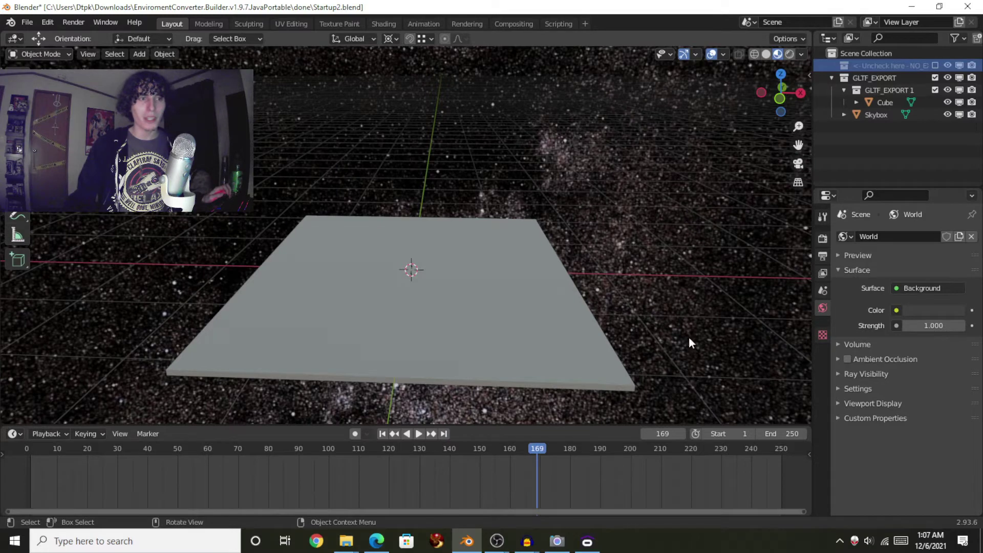
- Bring up the environment builder window, return to Blender, and set the timeline to frame 0
left_click(587, 541)
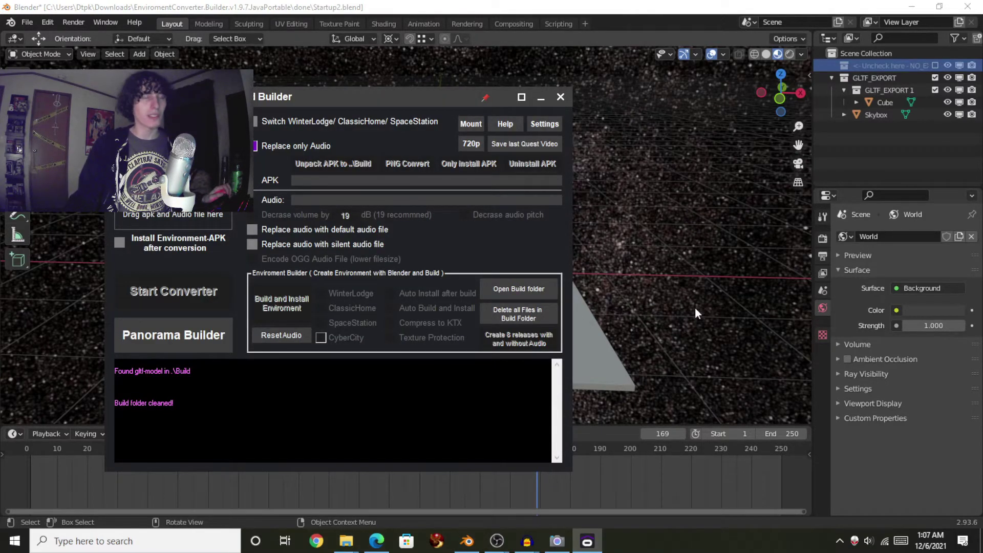
left_click(696, 265)
middle_click_drag(619, 183, 553, 225)
key("space")
left_click(189, 455)
left_click_drag(190, 456, 6, 451)
key("space")
- Add a 2 m cube at the world origin and scale it uniformly to about 0.49
left_click(139, 54)
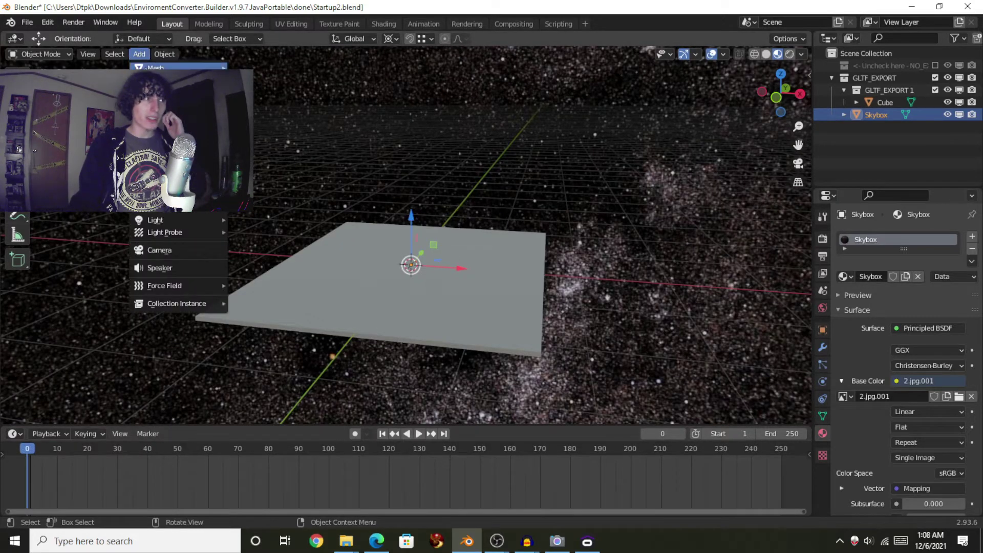
mouse_move(154, 67)
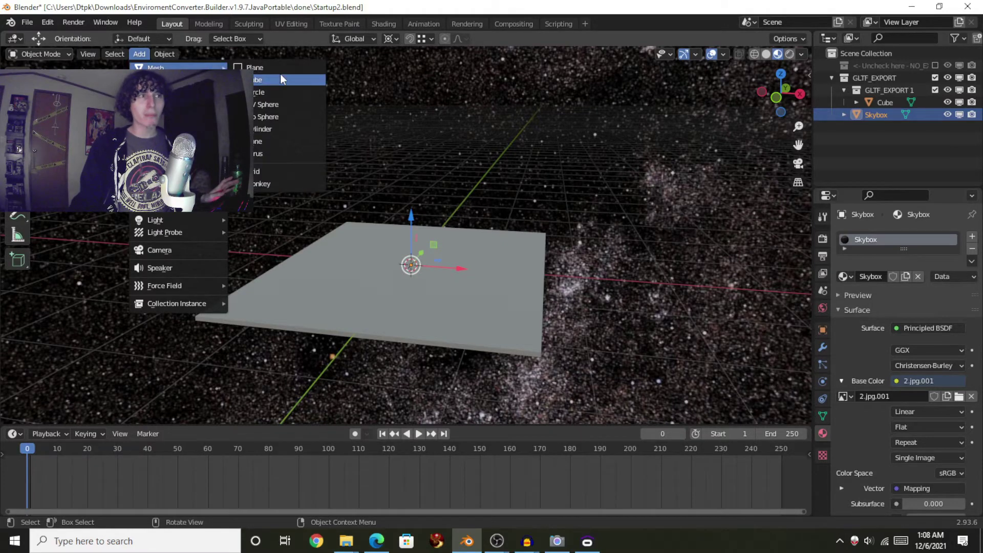
left_click(281, 80)
key("s")
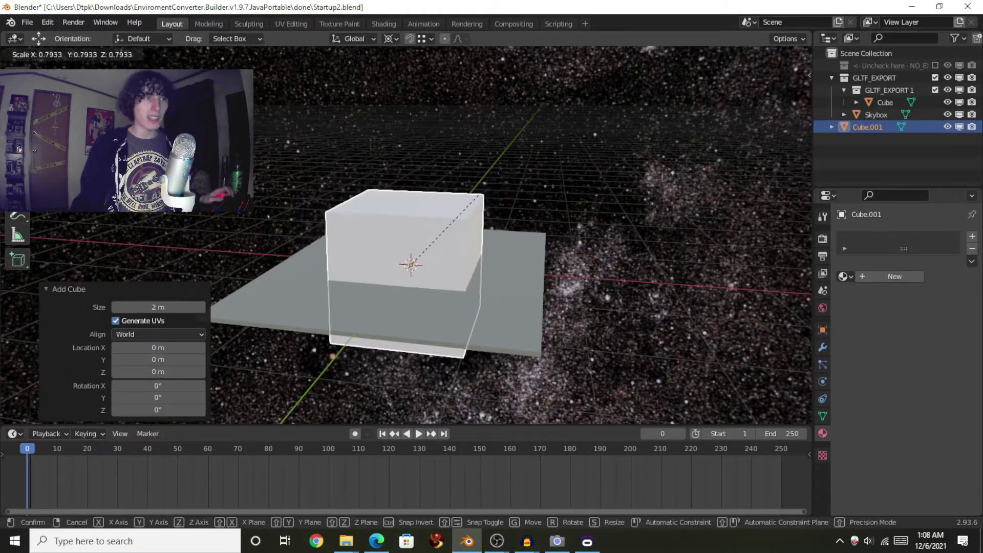
left_click(427, 182)
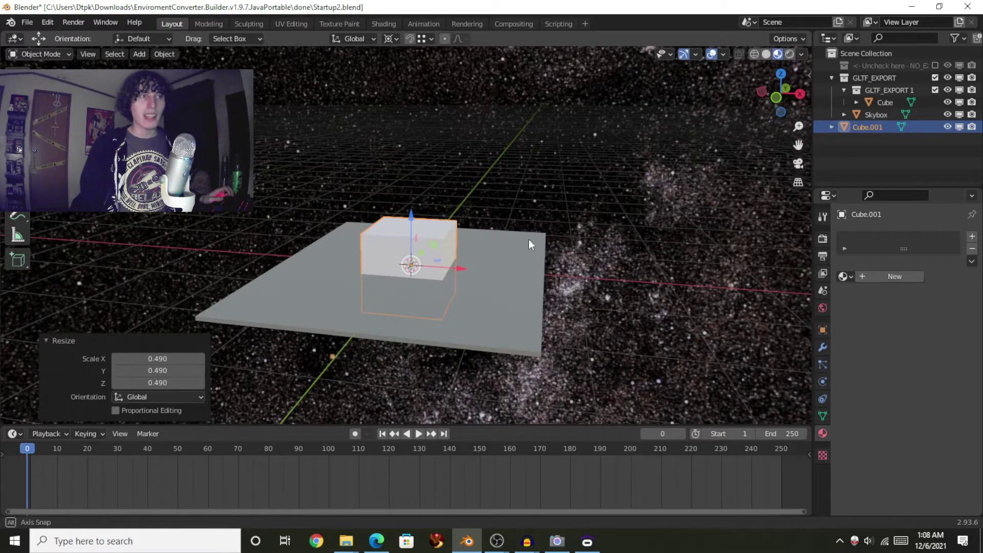
- Position the cube beyond the platform's far edge along Y, about 1.01 m higher in Z and about -1.35 m along X
middle_click_drag(529, 238, 465, 248)
key("g")
key("y")
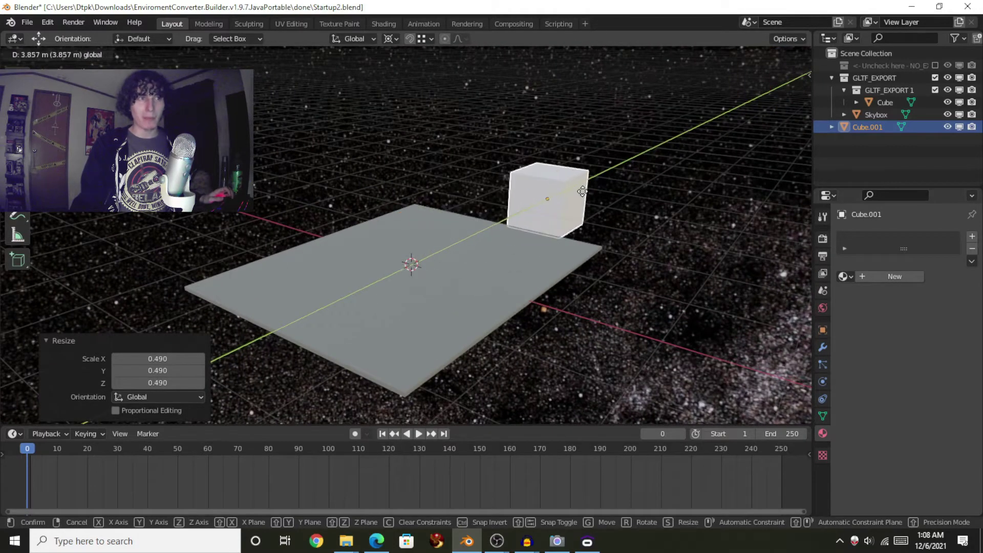
left_click(542, 205)
middle_click_drag(543, 204, 563, 202)
key("g")
key("z")
left_click(427, 137)
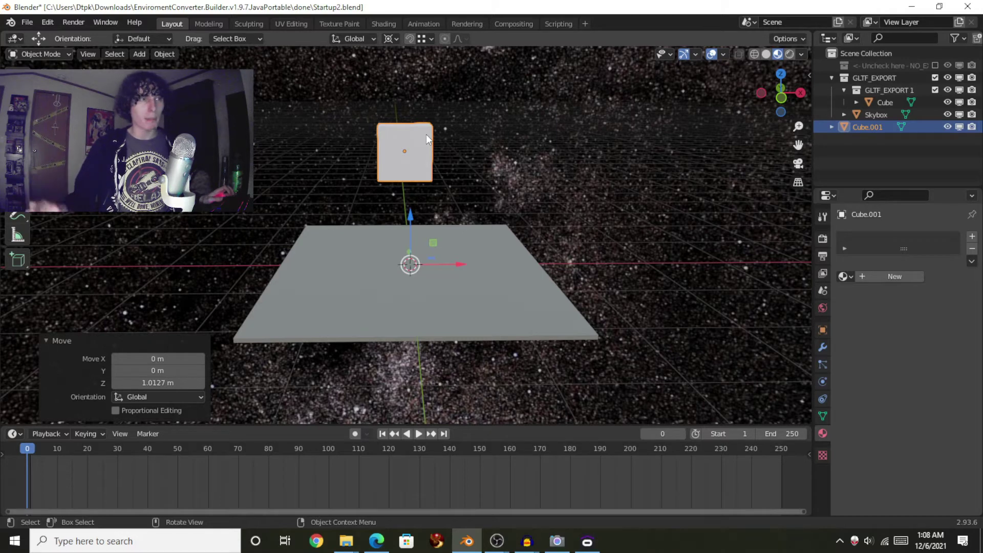
left_click_drag(462, 265, 344, 234)
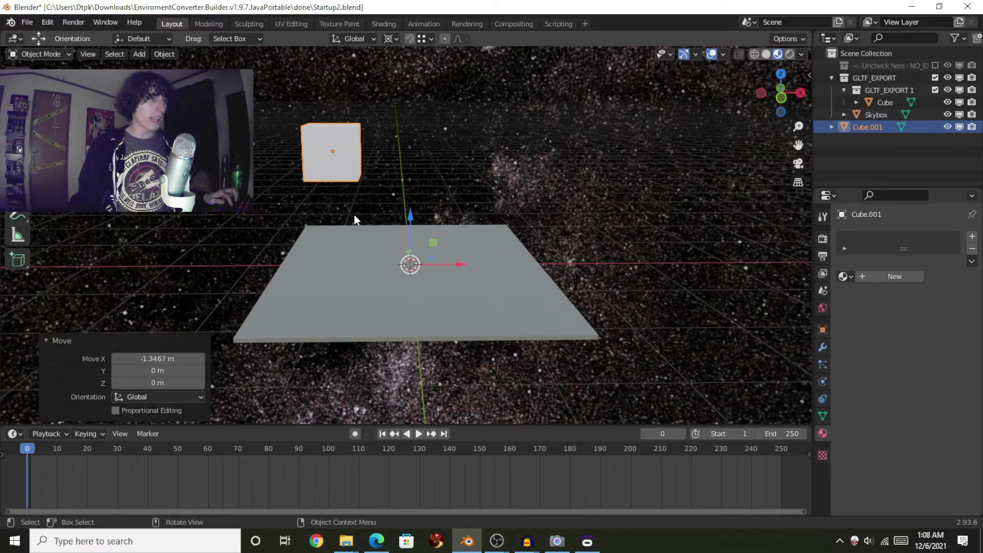
- Insert a Location, Rotation & Scale keyframe for the new cube at frame 0
key("space")
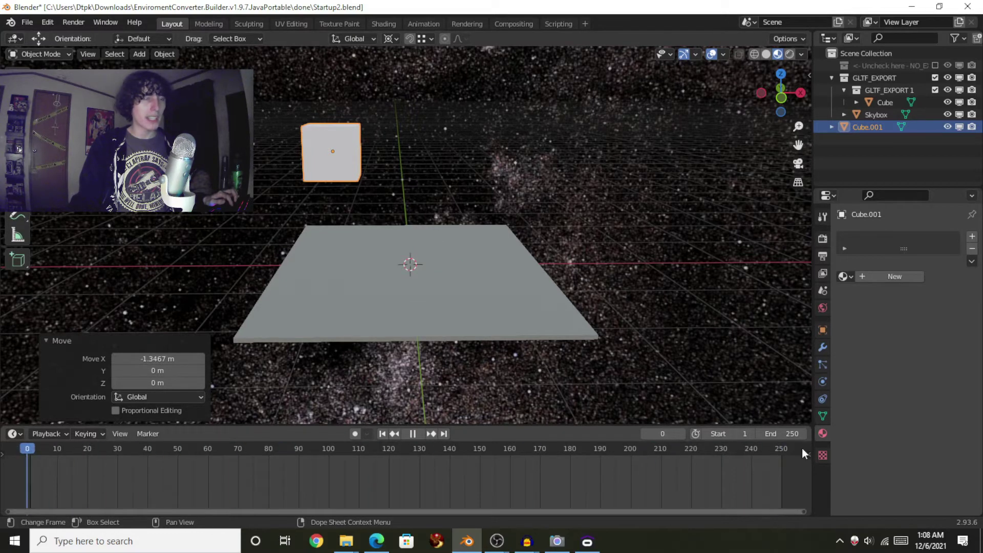
key("Escape")
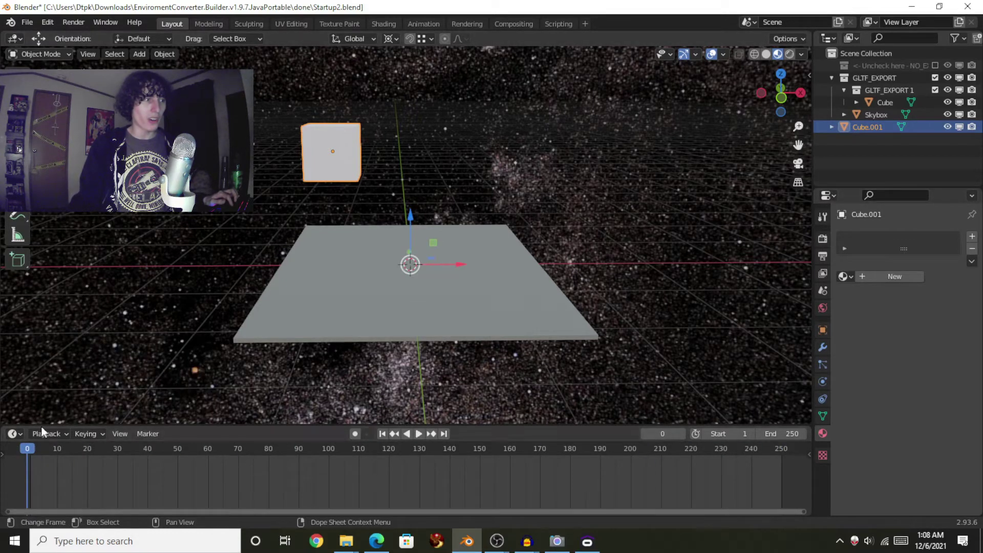
key("i")
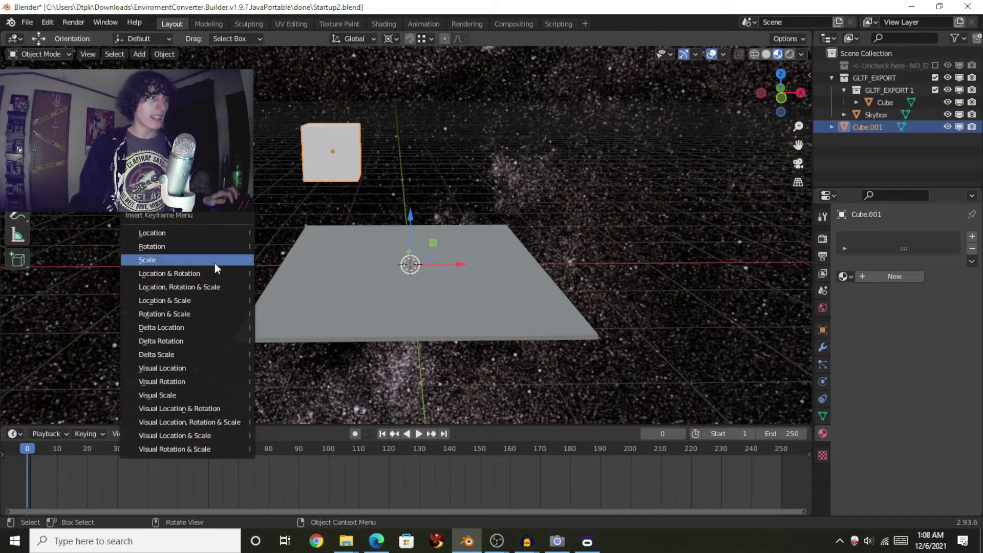
left_click(219, 287)
- Insert a second keyframe for the cube at frame 200 and play the timeline backwards
key("space")
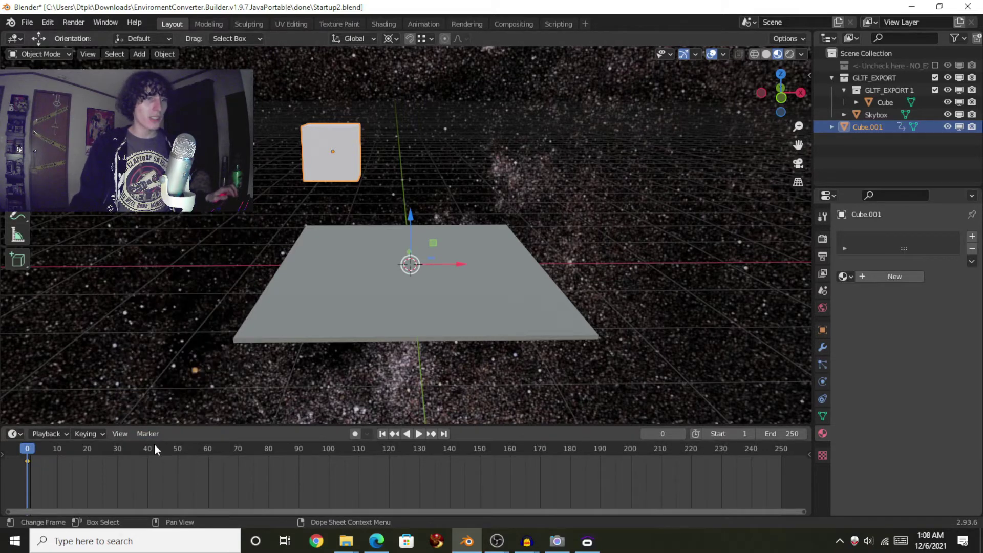
key("space")
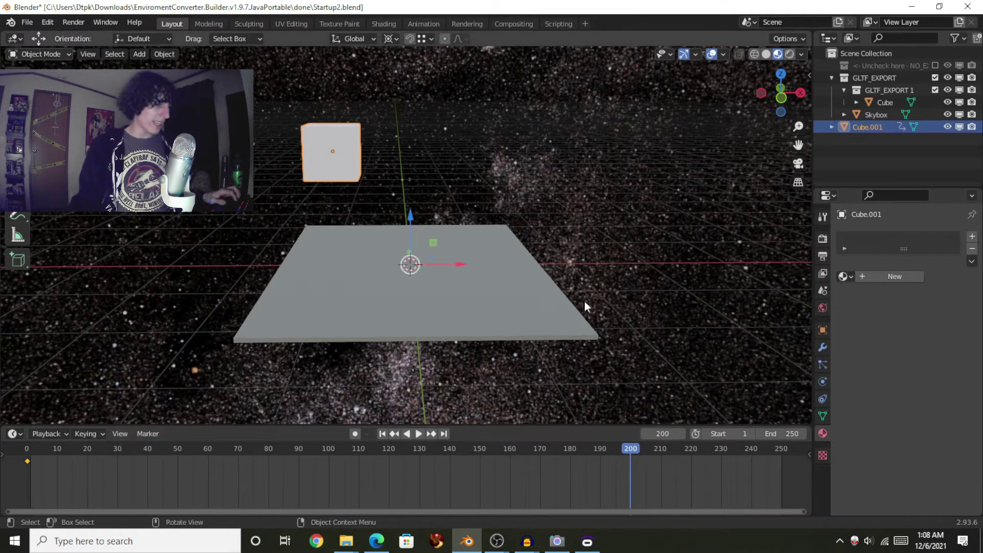
key("i")
left_click(581, 293)
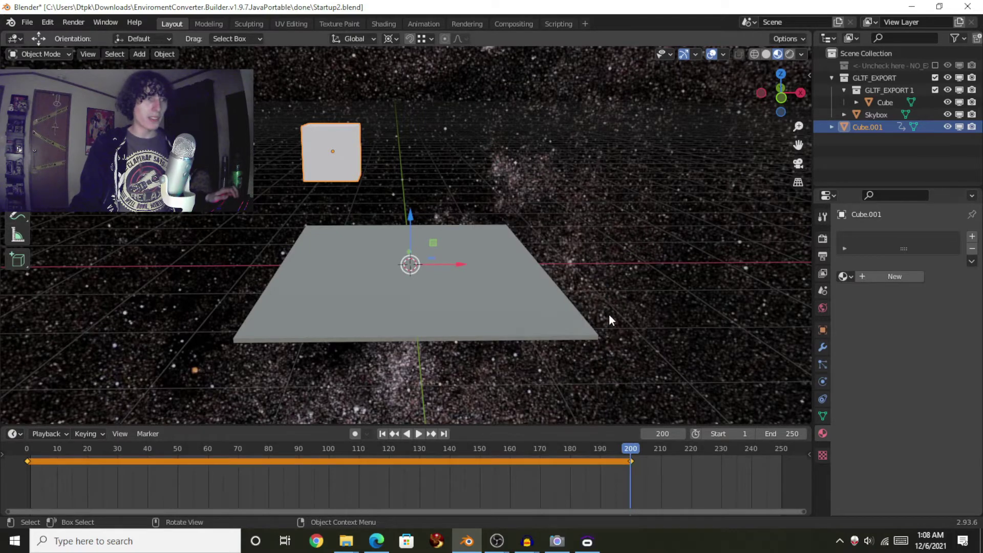
left_click(407, 434)
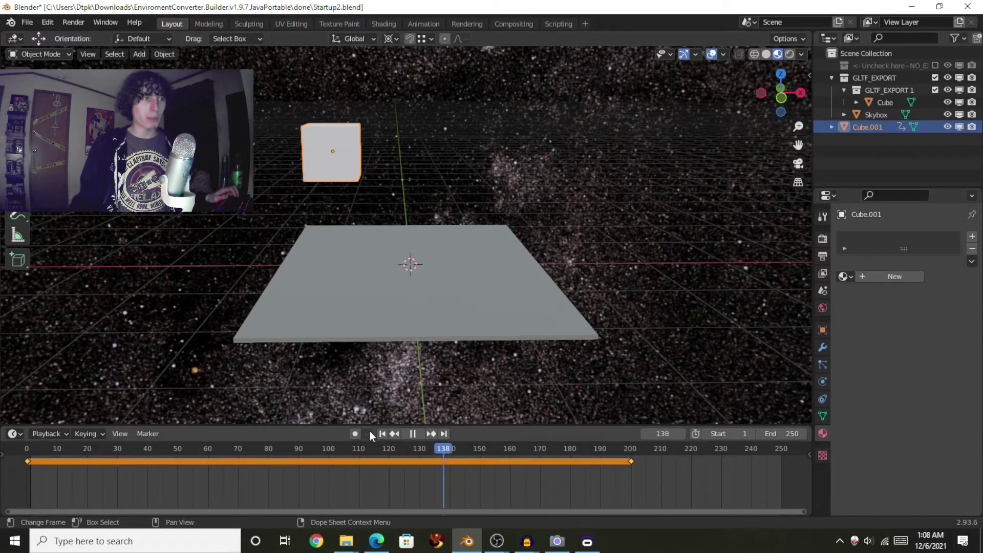
- At frame 71, move the cube along positive X past the platform's centre and raise it about 1.19 m in Z
left_click(245, 444)
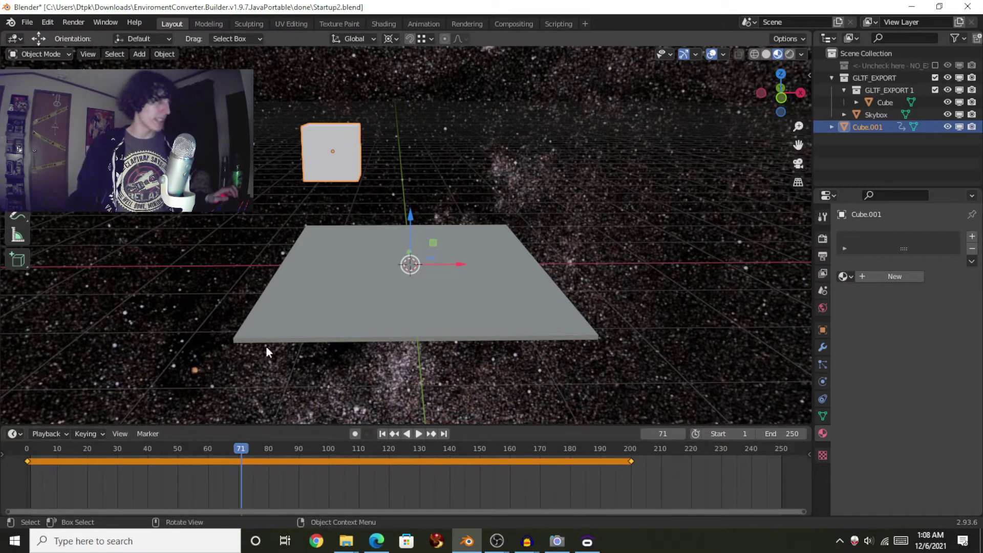
left_click_drag(454, 265, 675, 265)
left_click_drag(414, 221, 426, 119)
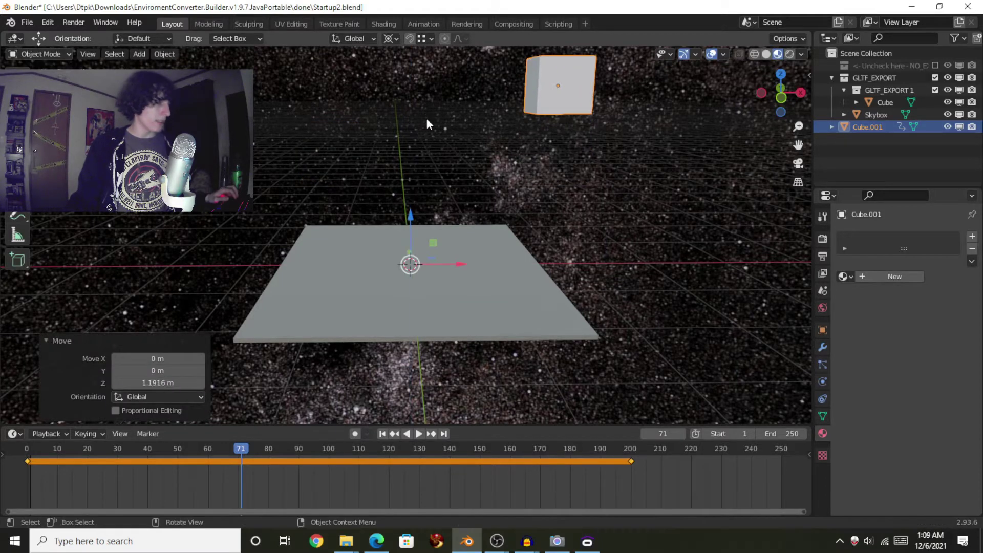
- Rotate the cube about -20.1° around the global X axis, and about 13.2° around the view axis
key("r")
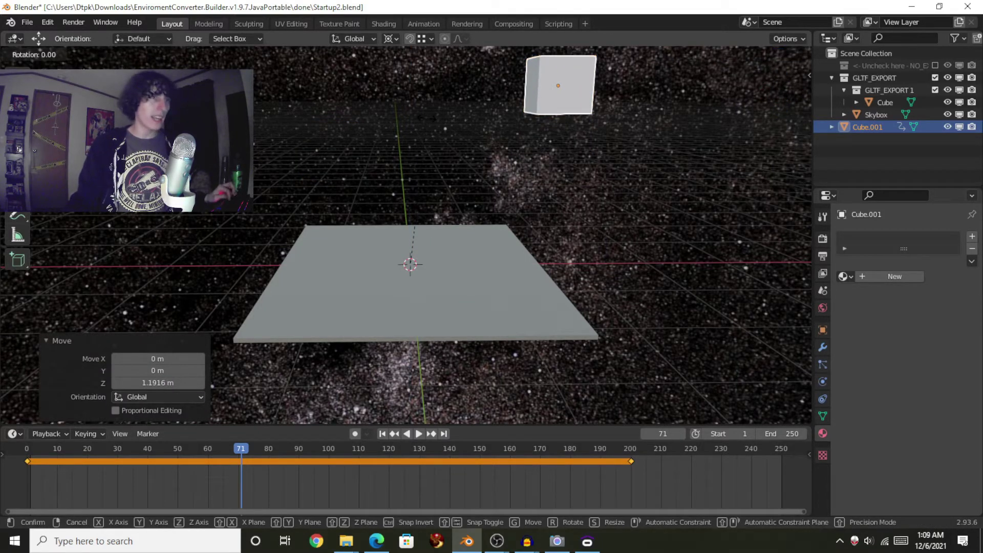
key("x")
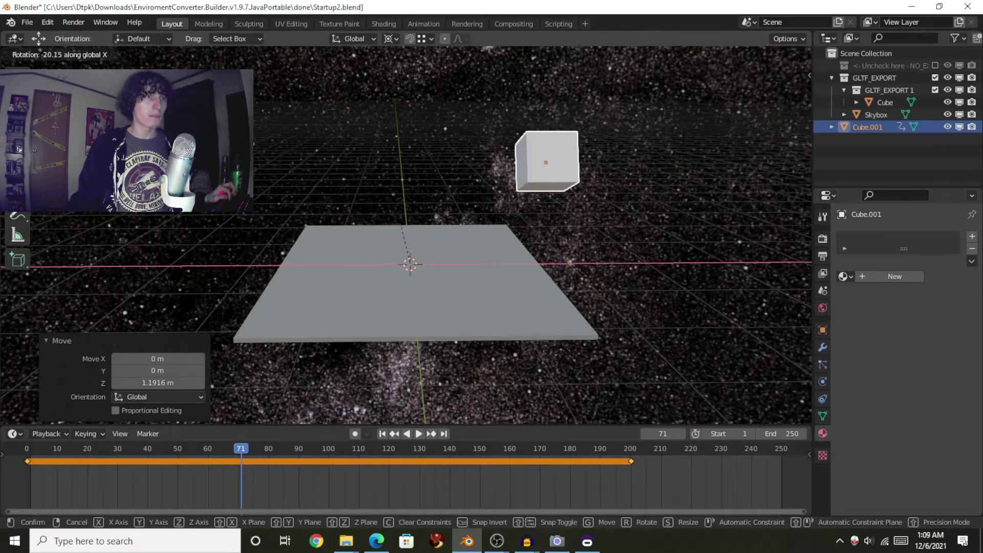
left_click(386, 164)
middle_click_drag(423, 137, 599, 199)
middle_click_drag(442, 234, 391, 246)
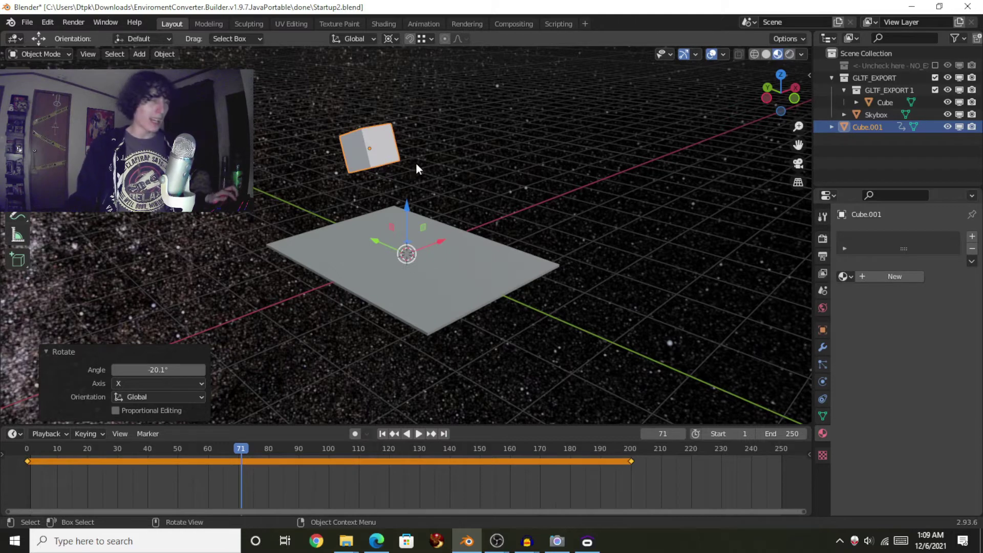
key("r")
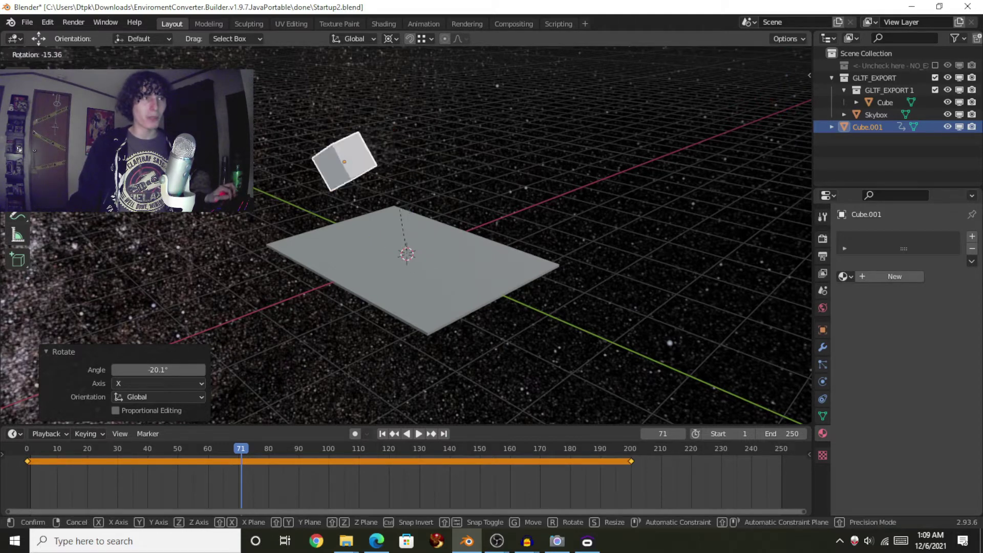
left_click(447, 158)
- Insert a keyframe for the moved and rotated cube at frame 71 and play the animation from the start
middle_click_drag(447, 159, 435, 180)
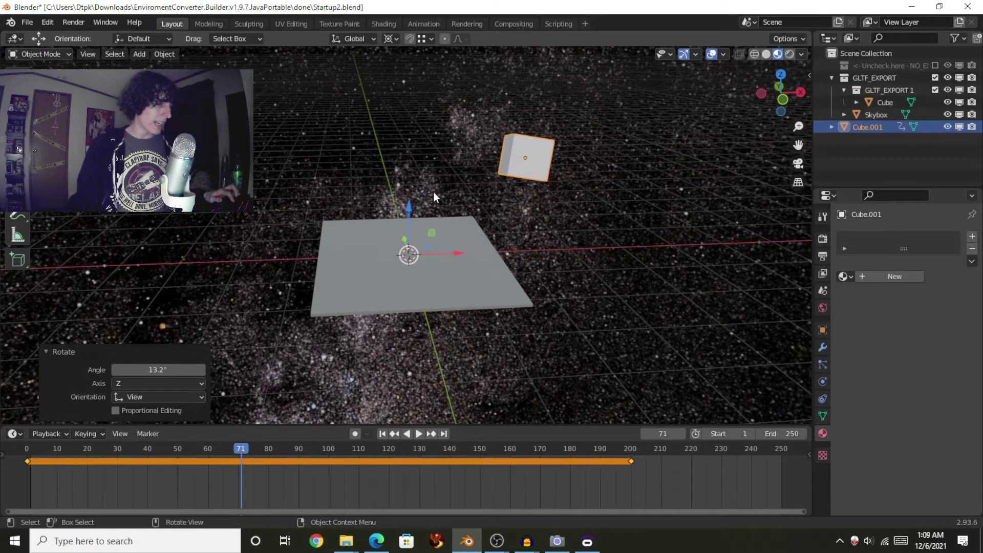
key("i")
left_click(432, 194)
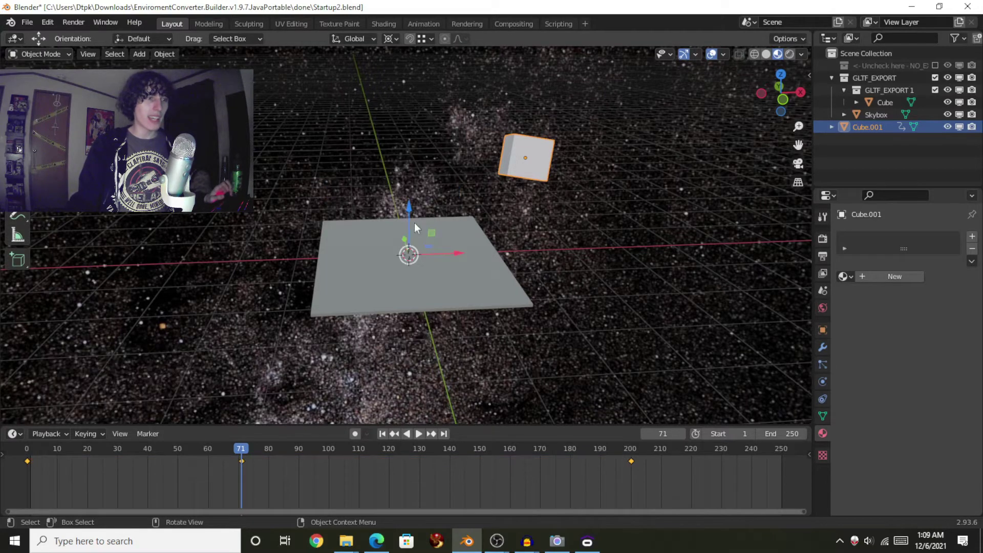
left_click_drag(246, 448, 21, 445)
left_click(416, 435)
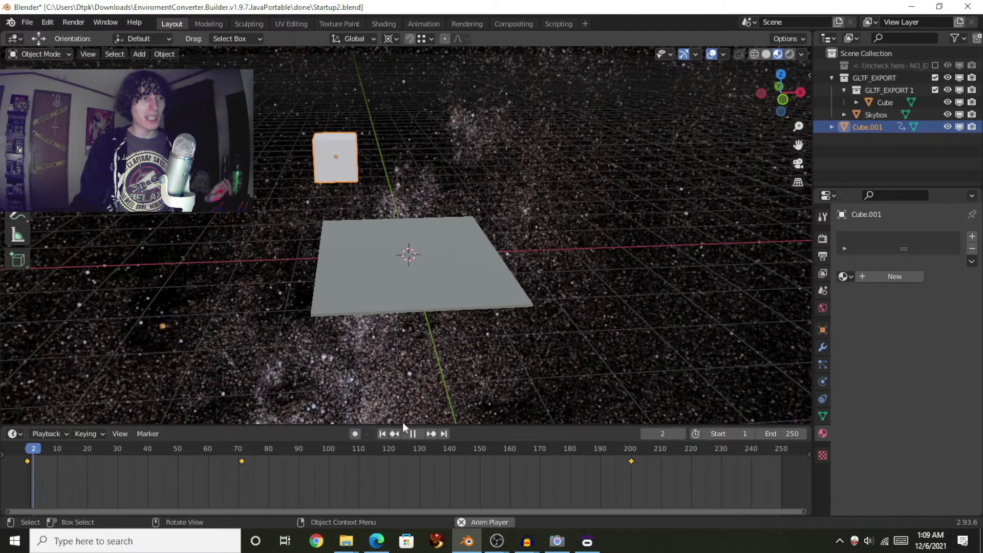
left_click(413, 434)
- Try to move the cube about -3.51 m along Y at frame 15
middle_click_drag(417, 285, 398, 263)
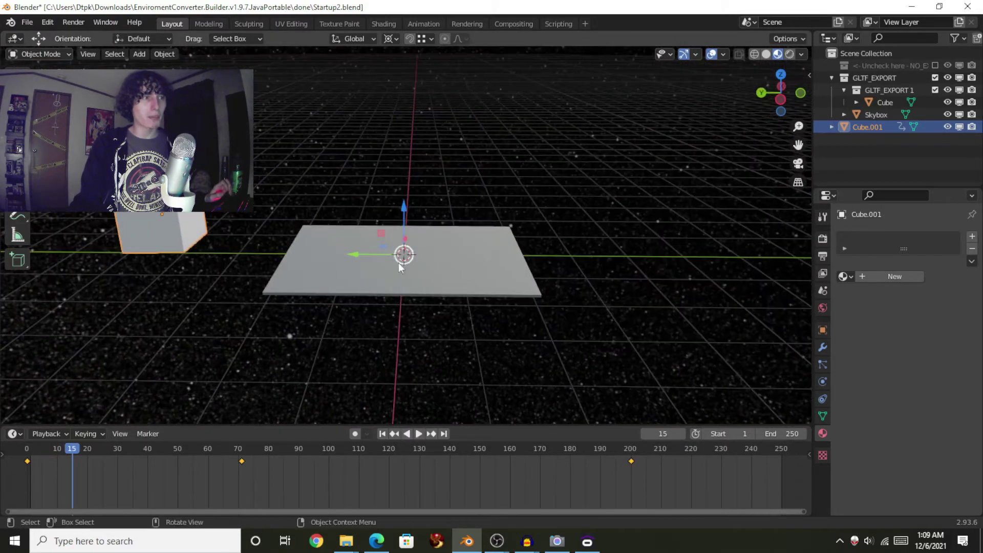
key("g")
key("y")
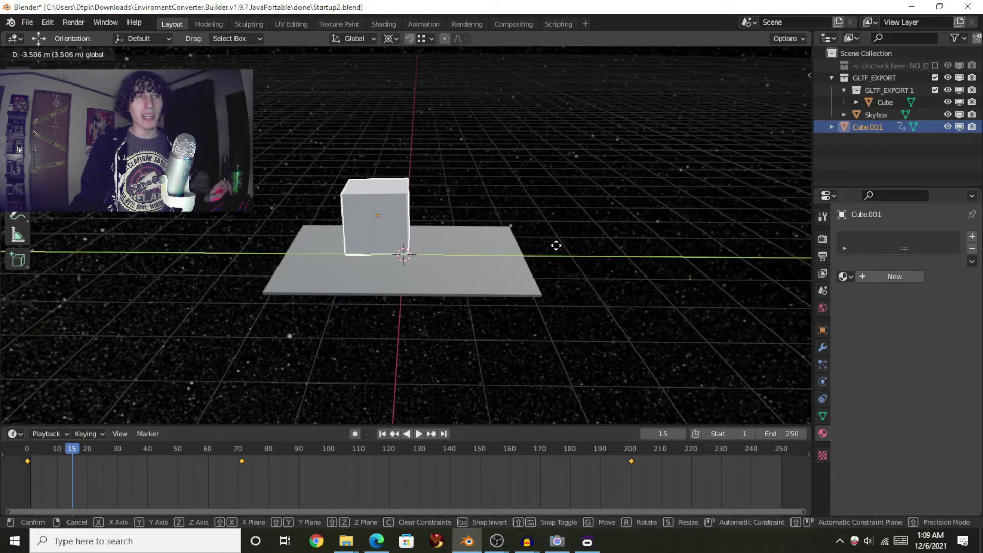
left_click(557, 245)
- Enable the "Uncheck here" reference collection and compare the cube's position with the avatar and menu panels
left_click(935, 66)
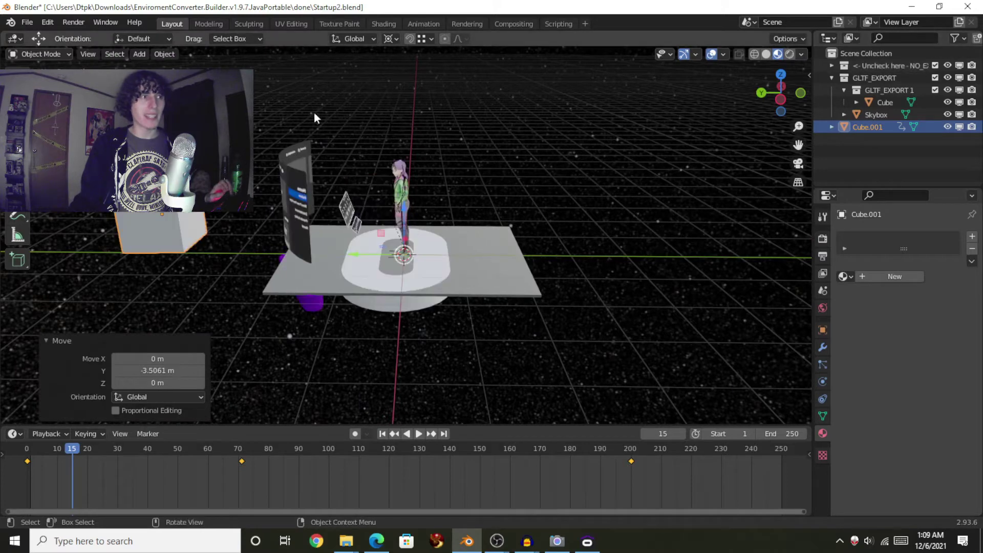
left_click(159, 211)
left_click(189, 224)
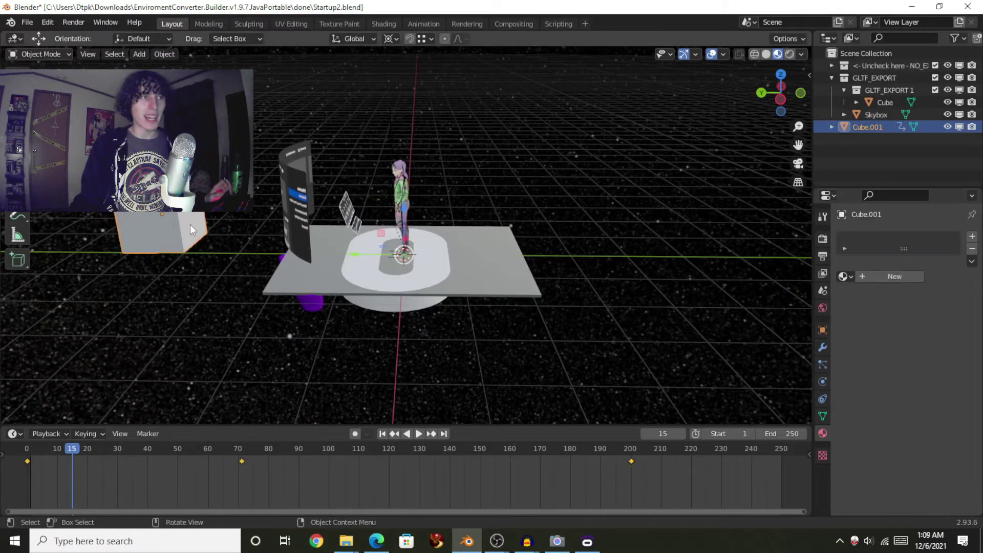
scroll(235, 339, "down", 2)
scroll(256, 340, "down", 2)
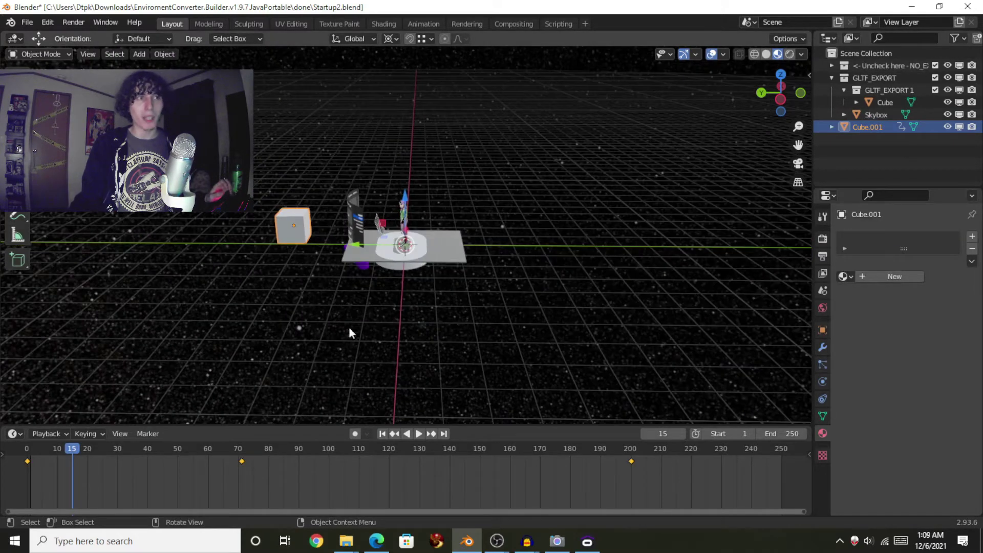
scroll(364, 318, "up", 4)
- Try to move the cube about -3.96 m along Y beside the avatar, and undo the move
key("g")
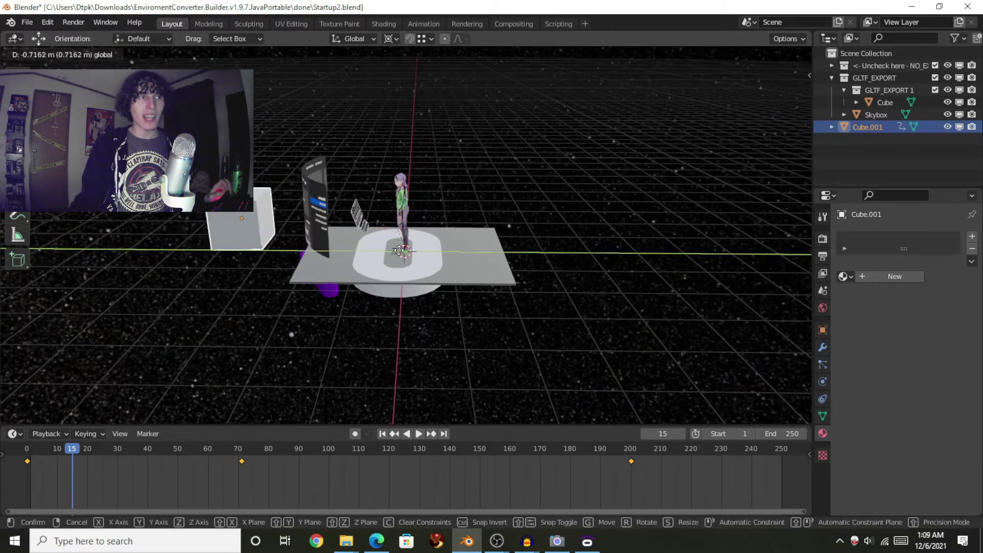
left_click(543, 248)
scroll(540, 252, "up", 2)
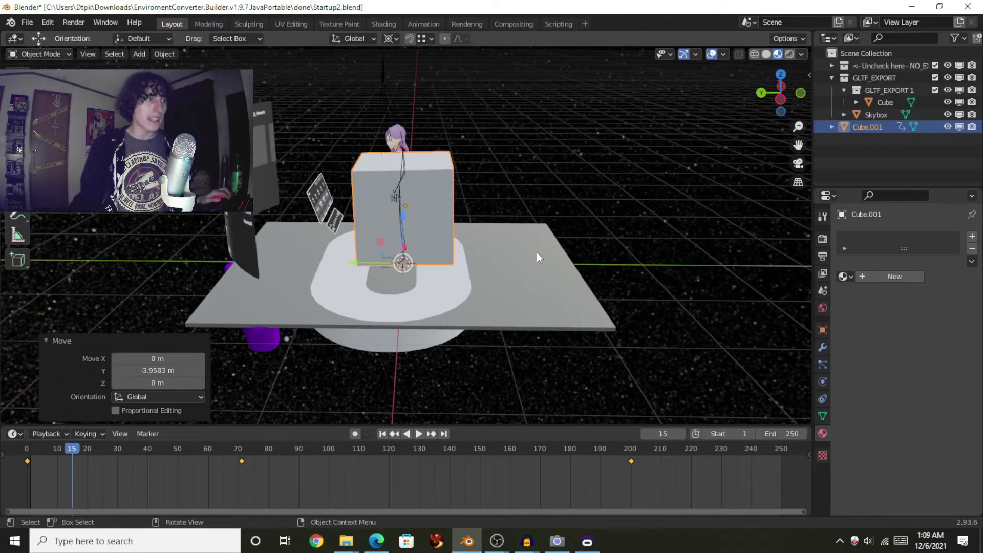
middle_click_drag(609, 165, 461, 173)
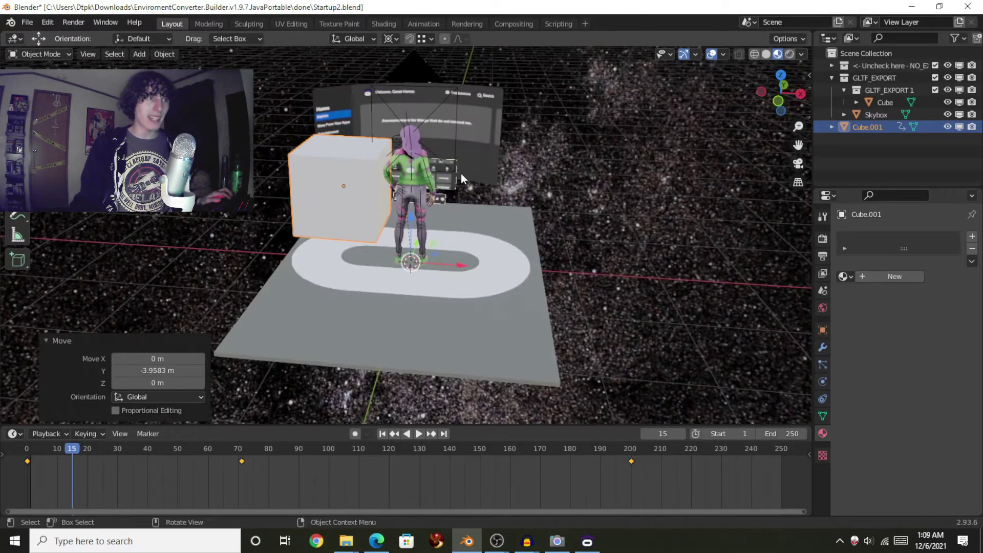
key("ctrl+z")
- Play and scrub the cube's animation to frame 208 to check its motion around the avatar
key("space")
left_click_drag(249, 449, 658, 381)
key("space")
middle_click_drag(631, 367, 531, 288)
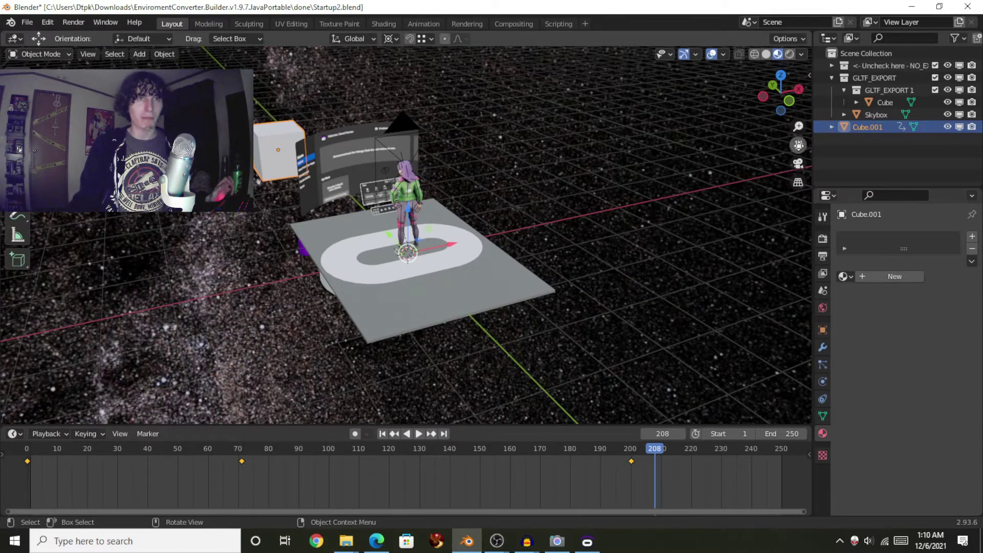
- Exclude the "Uncheck here" reference collection from the view layer so only the environment objects remain
left_click(935, 66)
middle_click_drag(597, 180, 552, 166)
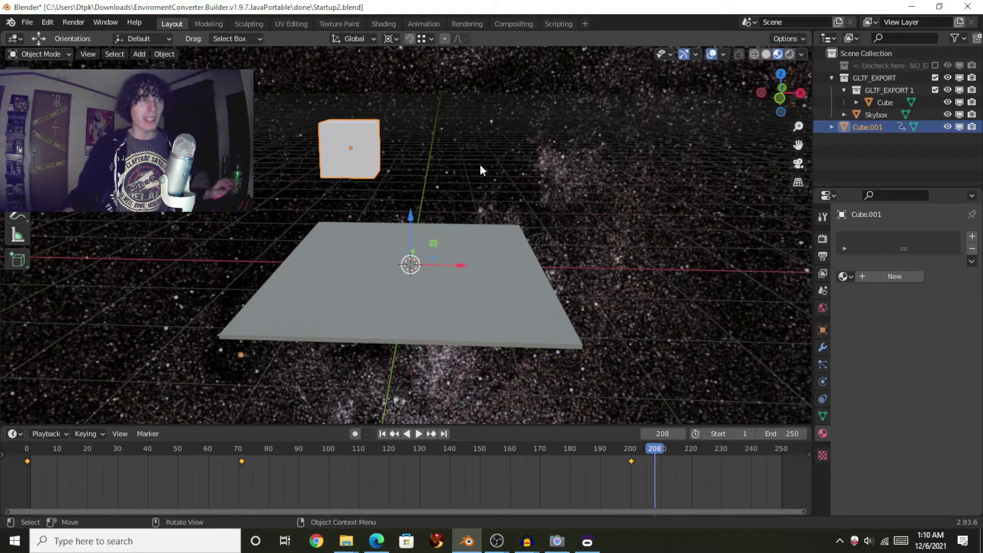
middle_click_drag(492, 175, 575, 146)
middle_click_drag(502, 184, 490, 180)
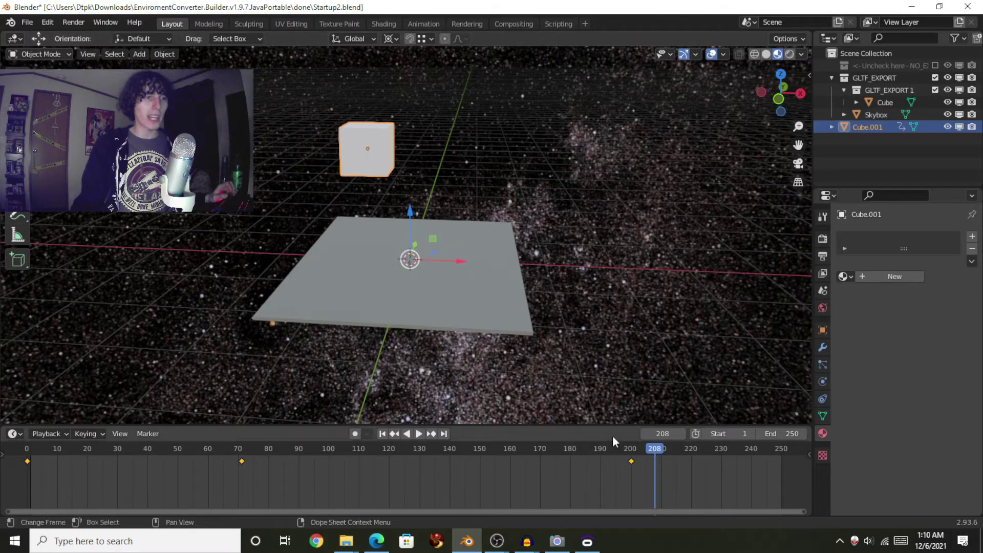
- Switch to the Environment Converter and Builder, open its Build folder and copy the folder path
left_click(588, 541)
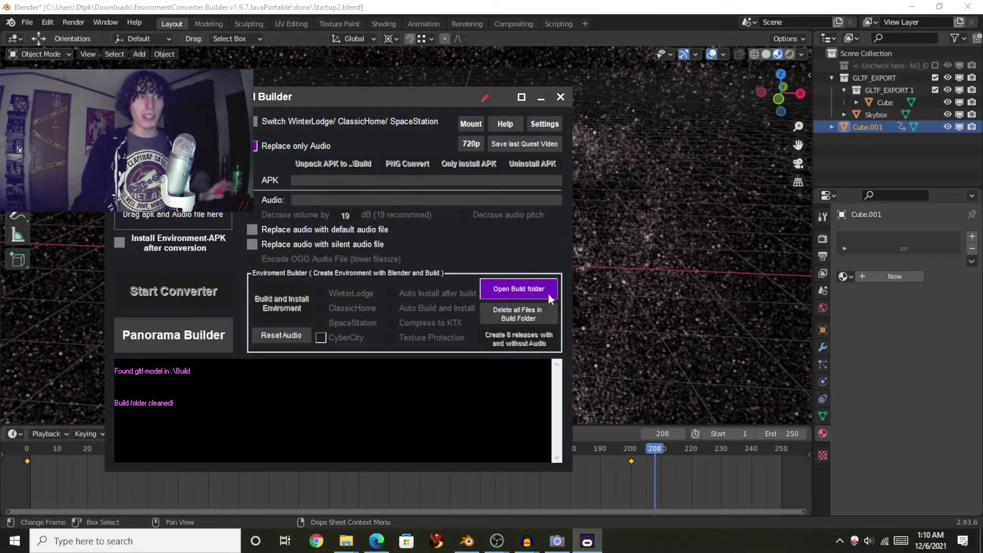
left_click(525, 294)
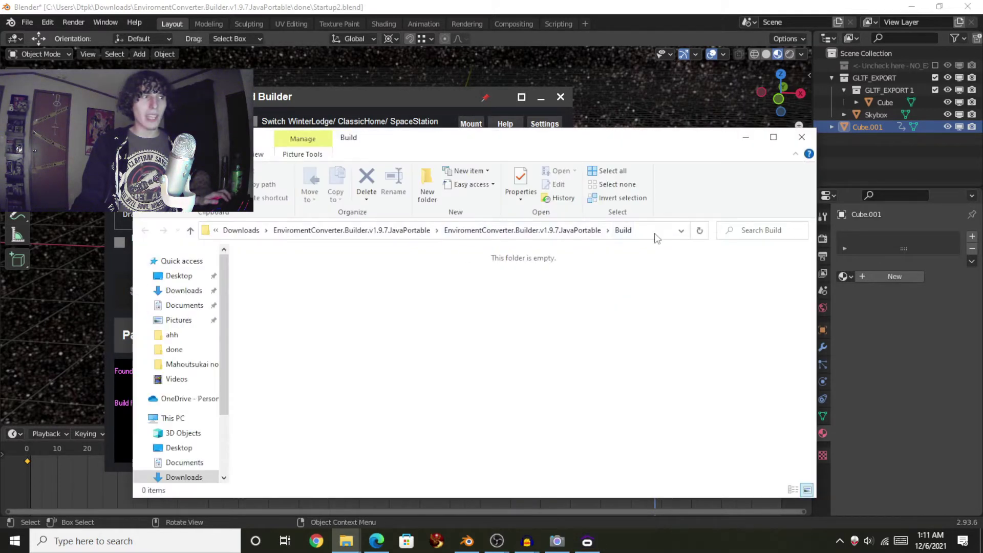
left_click(656, 232)
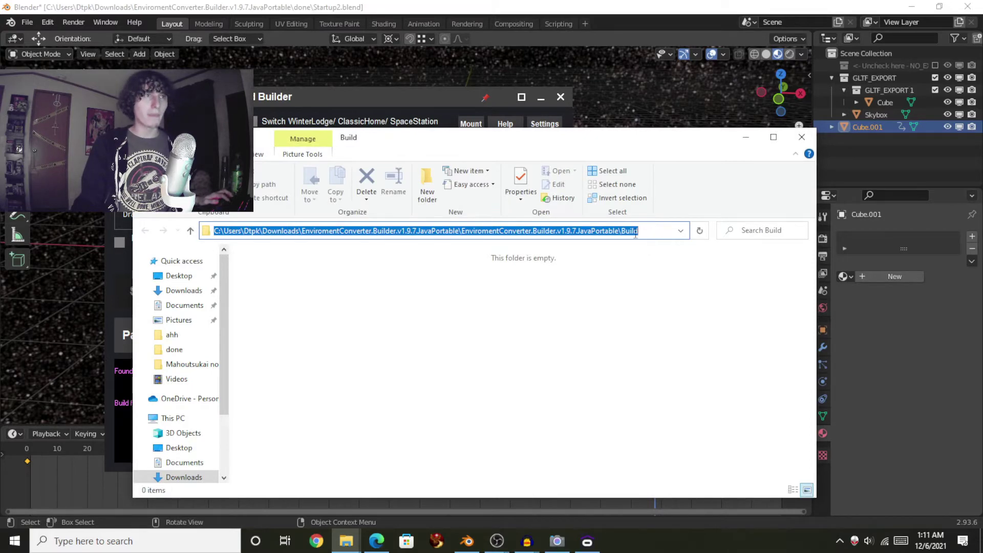
- Switch back to Blender, start a glTF 2.0 export and set the format to glTF Separate (.gltf + .bin + textures)
left_click(571, 8)
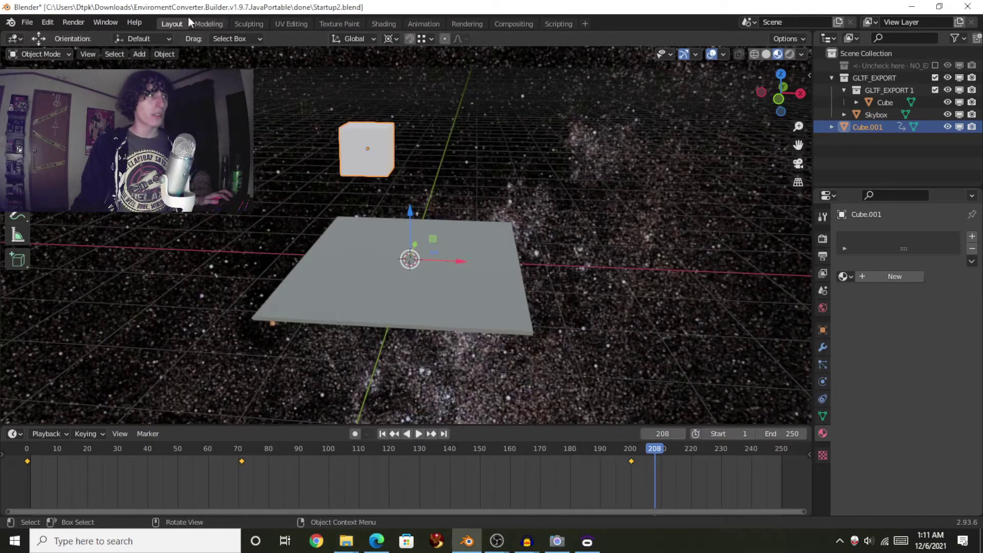
left_click(26, 22)
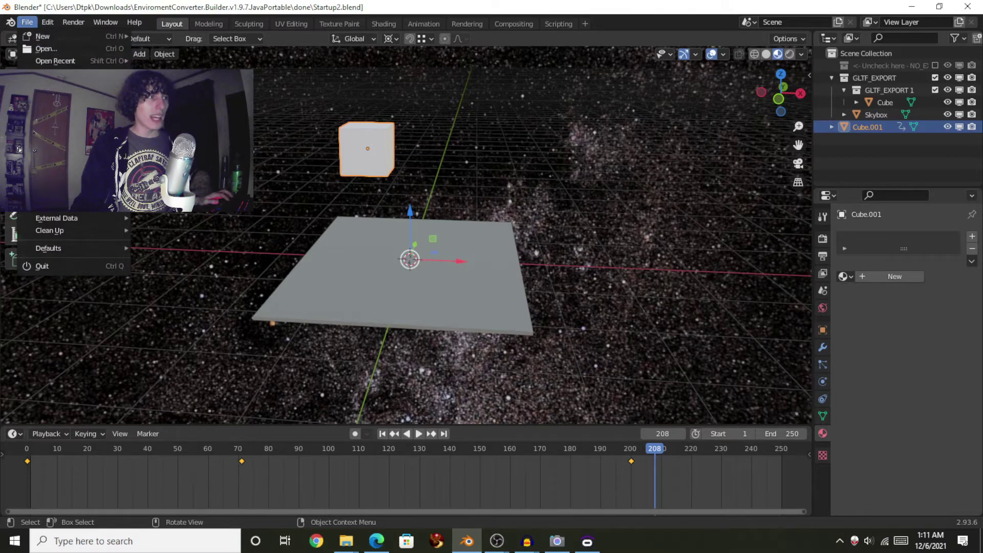
mouse_move(102, 206)
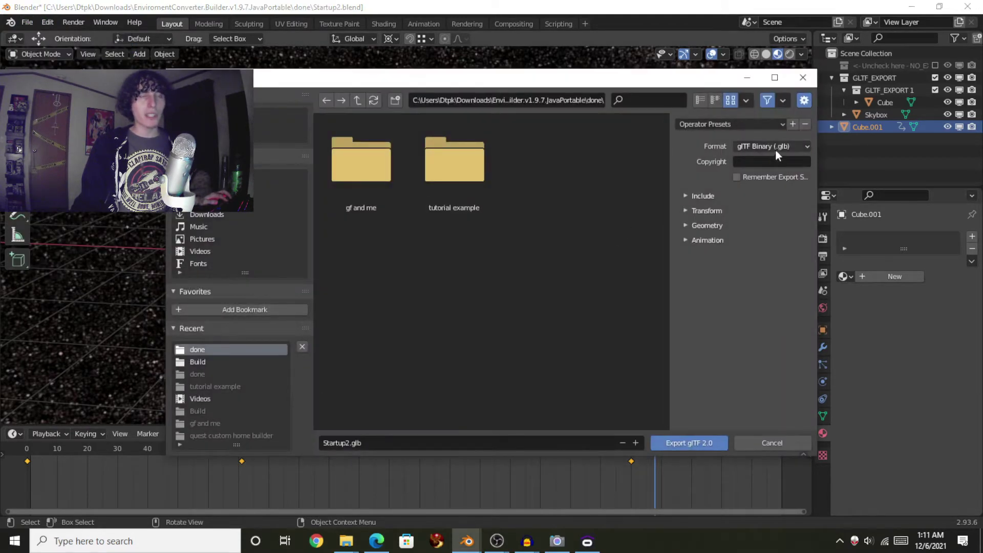
left_click(774, 149)
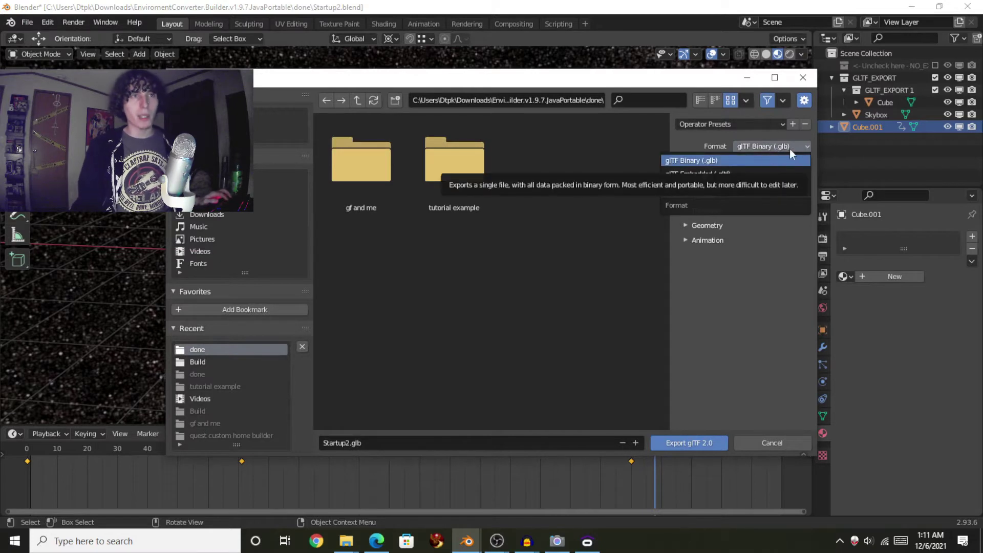
left_click(757, 188)
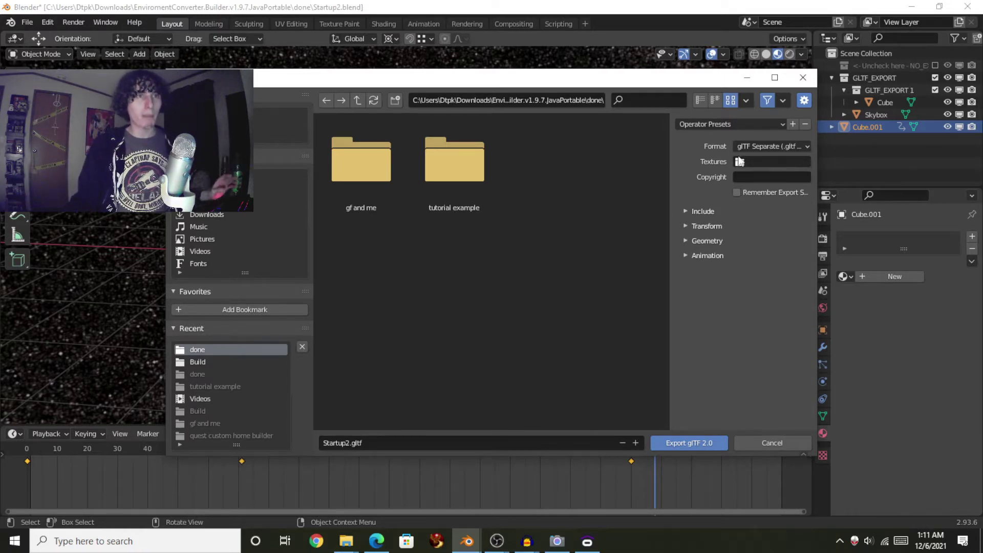
left_click(751, 146)
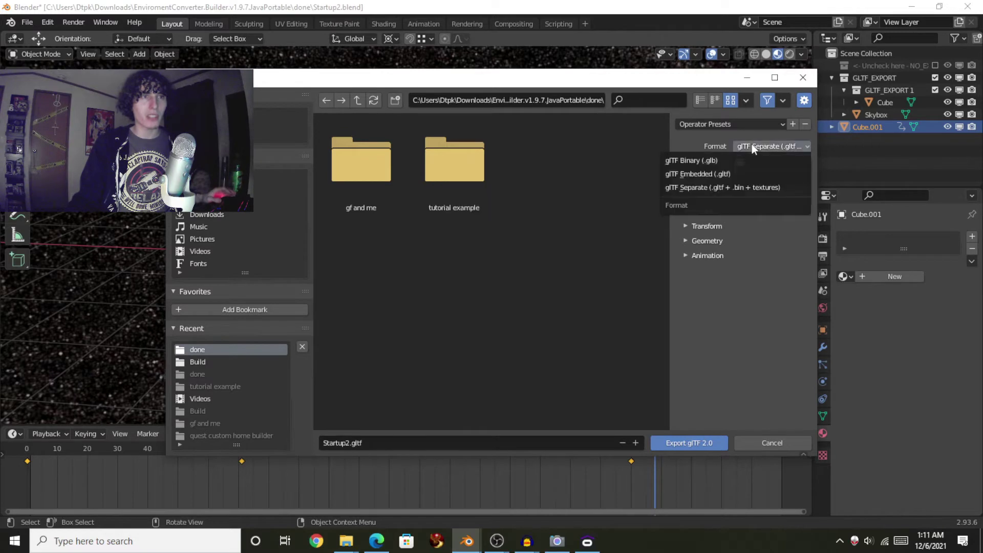
left_click(721, 188)
- Set the export destination to the builder's Build folder and export the scene as Startup2.gltf
left_click(529, 101)
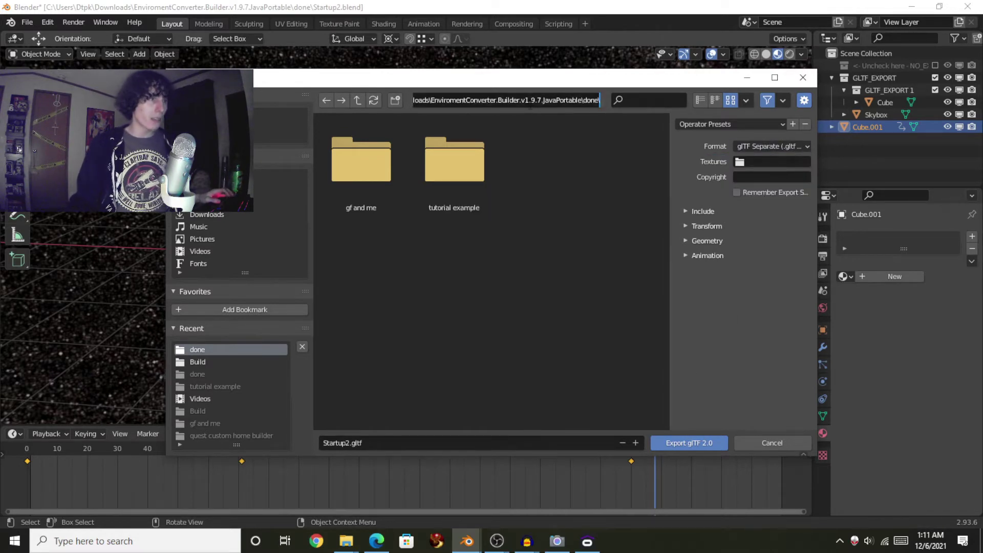
type("C:\\Users\\Dtpk\\Downloads\\EnviromentConverter.Builder.v1.9.7.JavaPortable\\Build")
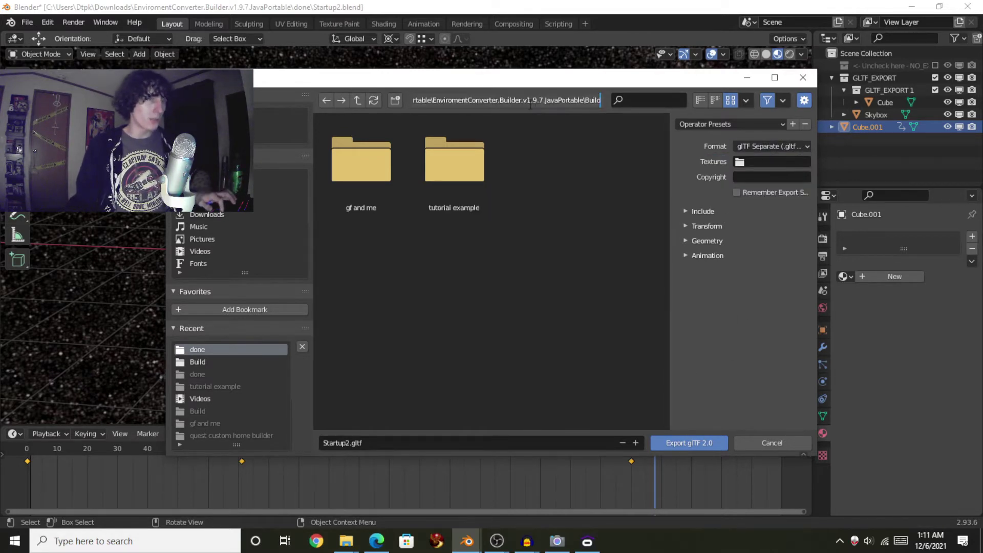
key("Return")
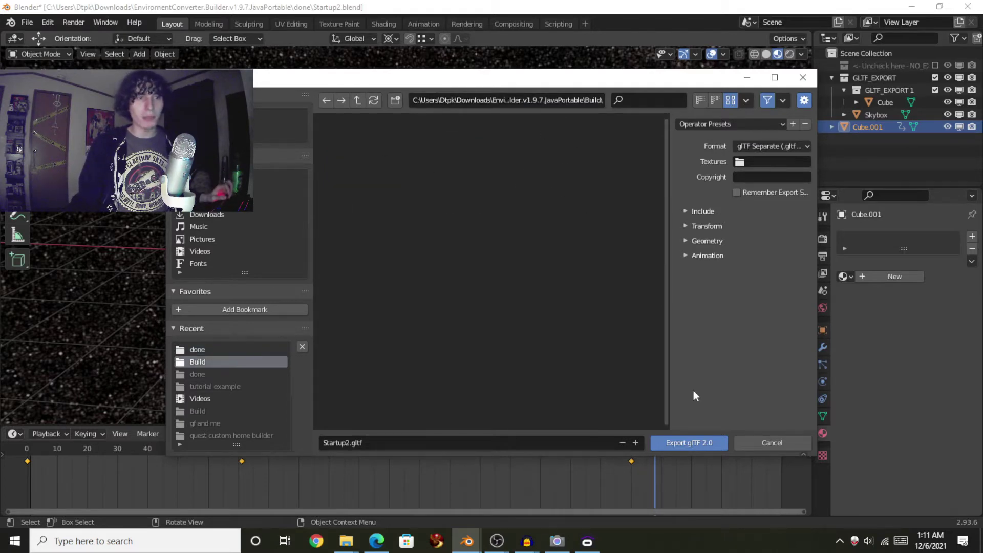
left_click(689, 442)
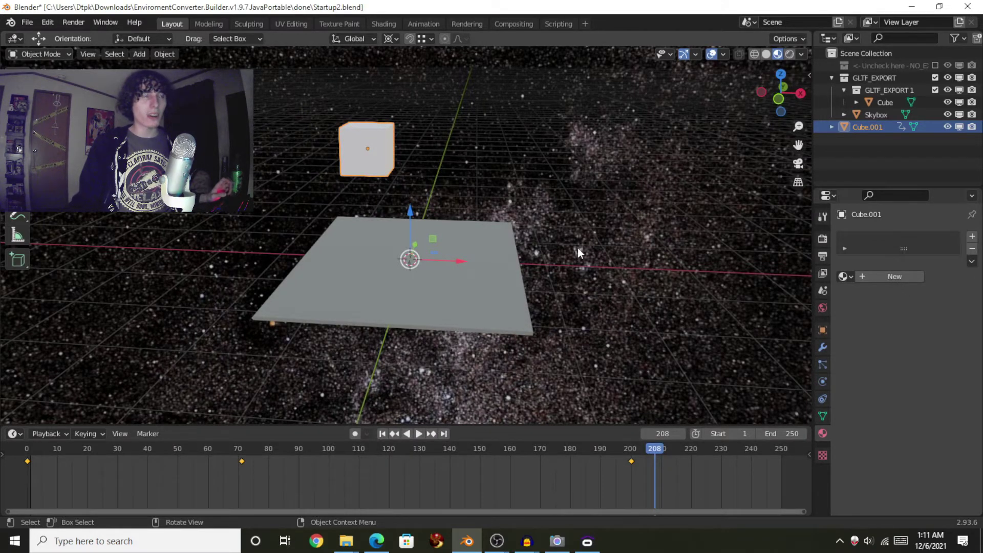
- Switch to the Environment Converter and Builder and open its Build folder to check the exported files
left_click(587, 541)
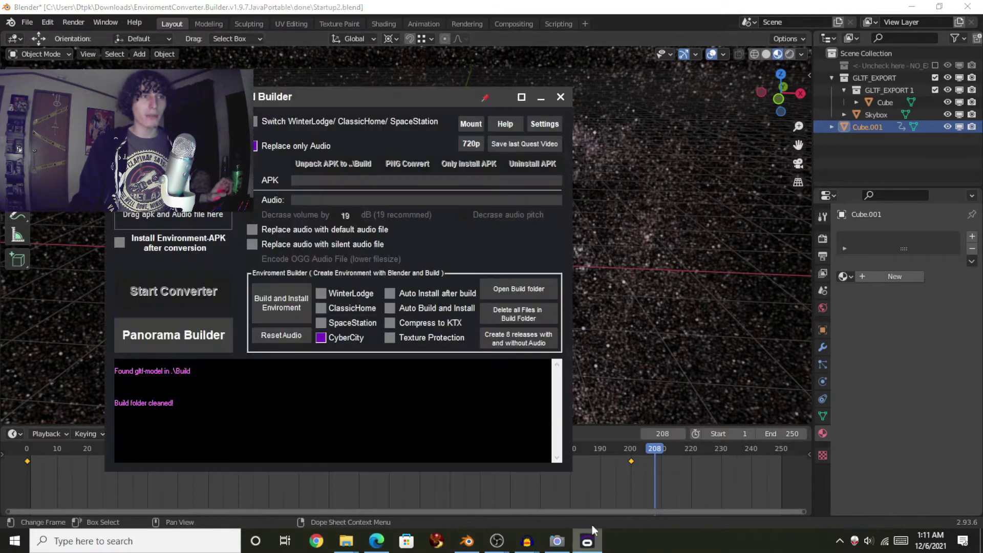
left_click(544, 290)
left_click_drag(681, 299, 589, 330)
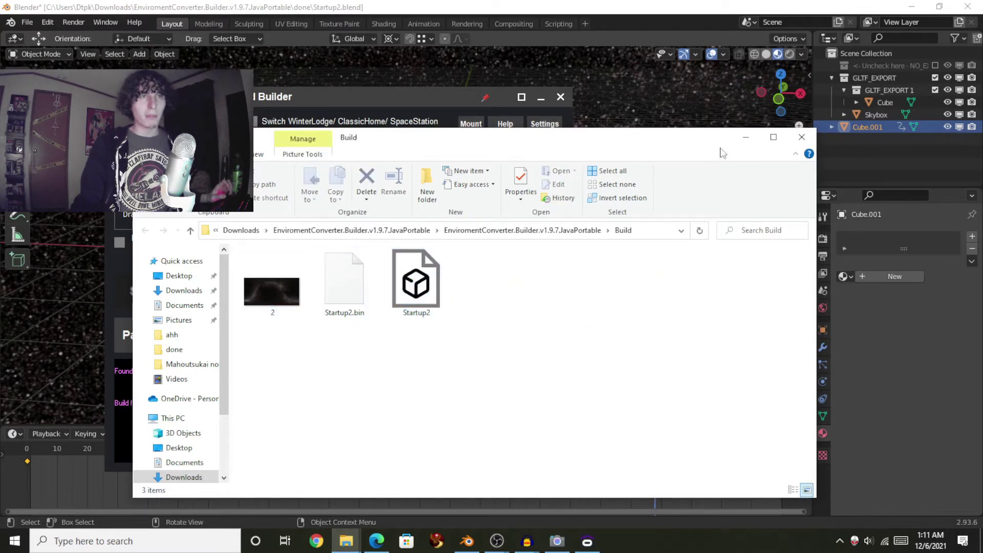
- Return to Blender, add a new material to the floating cube and set its base color to purple
left_click(752, 137)
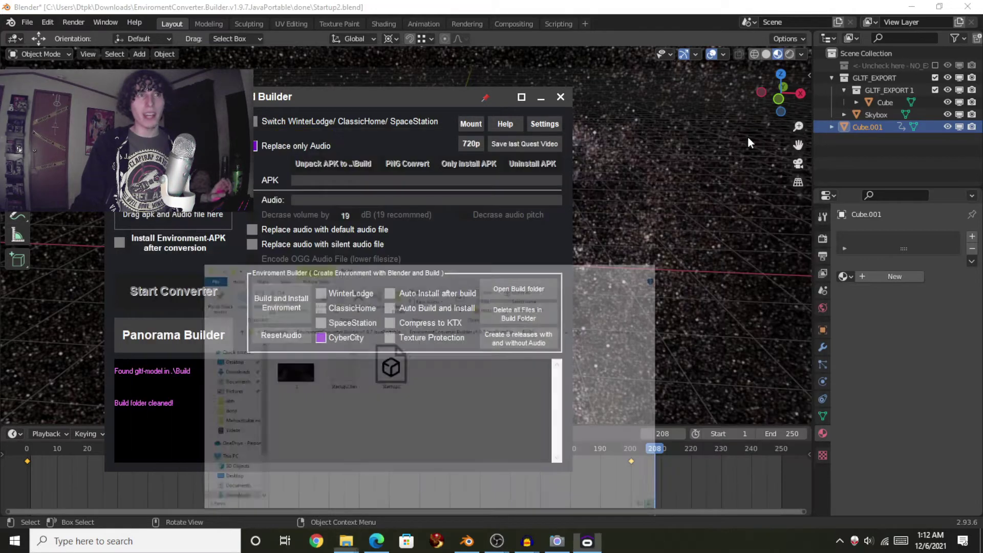
left_click(677, 124)
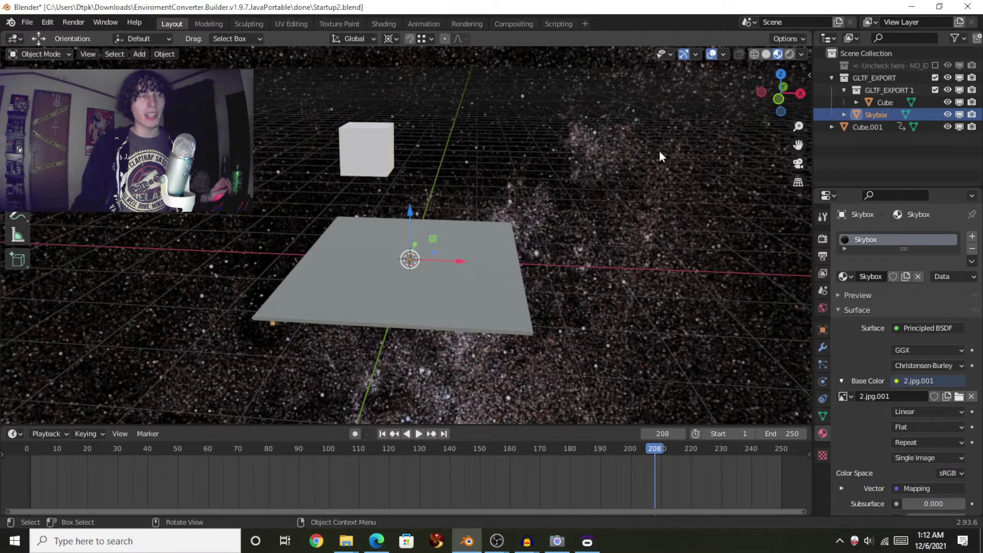
mouse_move(588, 179)
middle_mouse_down()
mouse_move(573, 189)
mouse_move(602, 191)
mouse_move(576, 192)
middle_mouse_up()
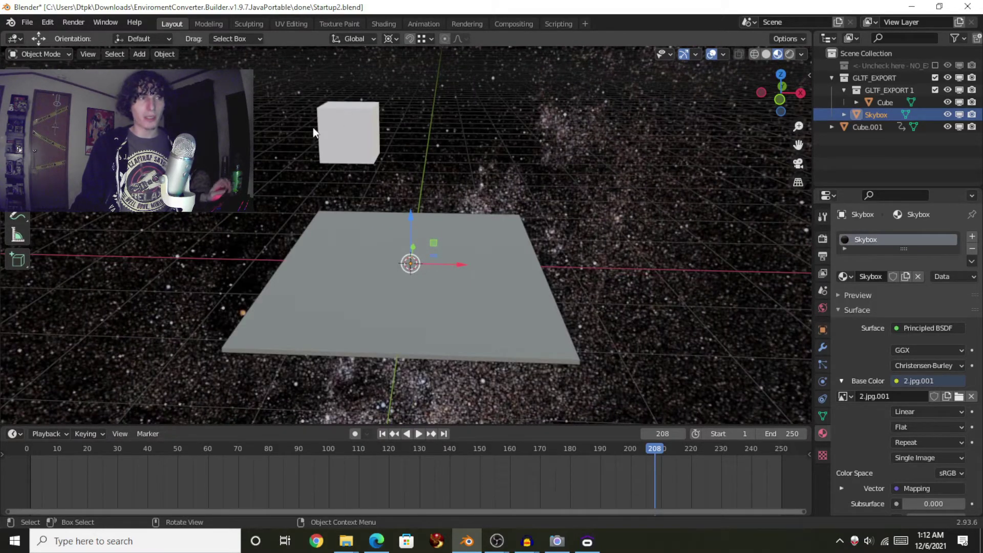
left_click(357, 133)
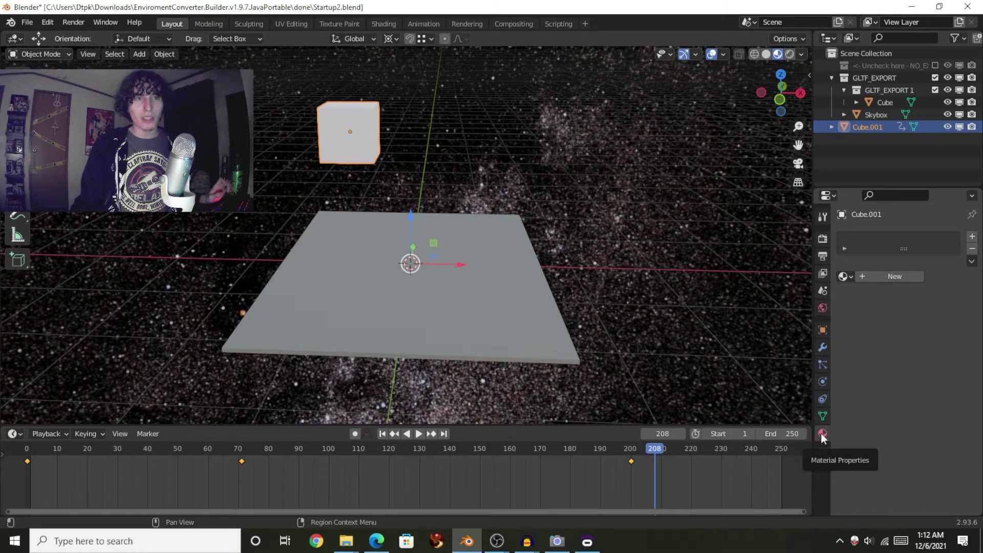
left_click(891, 279)
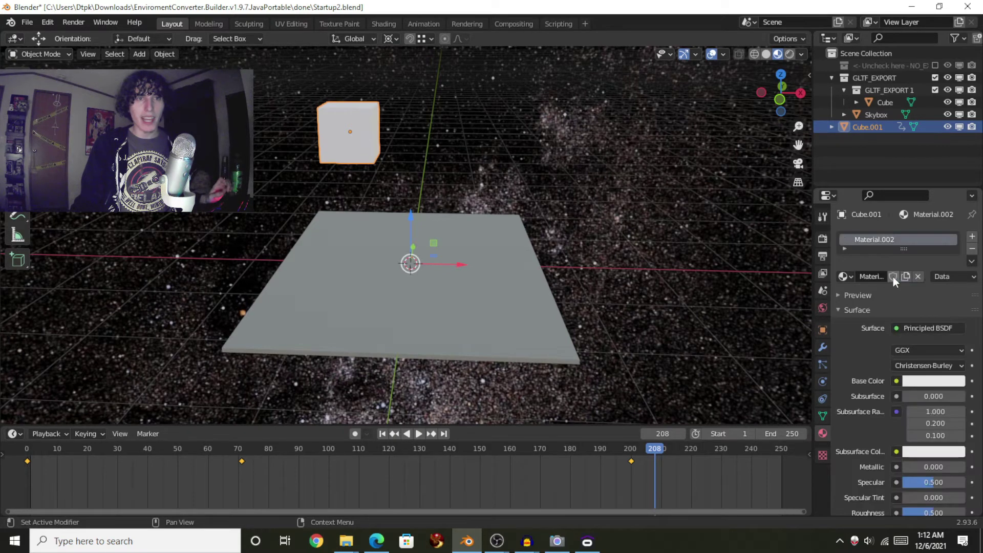
left_click(912, 383)
mouse_move(909, 284)
left_mouse_down()
mouse_move(862, 227)
mouse_move(940, 225)
mouse_move(947, 252)
mouse_move(925, 258)
left_mouse_up()
scroll(618, 191, "up", 1)
middle_click_drag(618, 191, 549, 272)
scroll(611, 190, "down", 3)
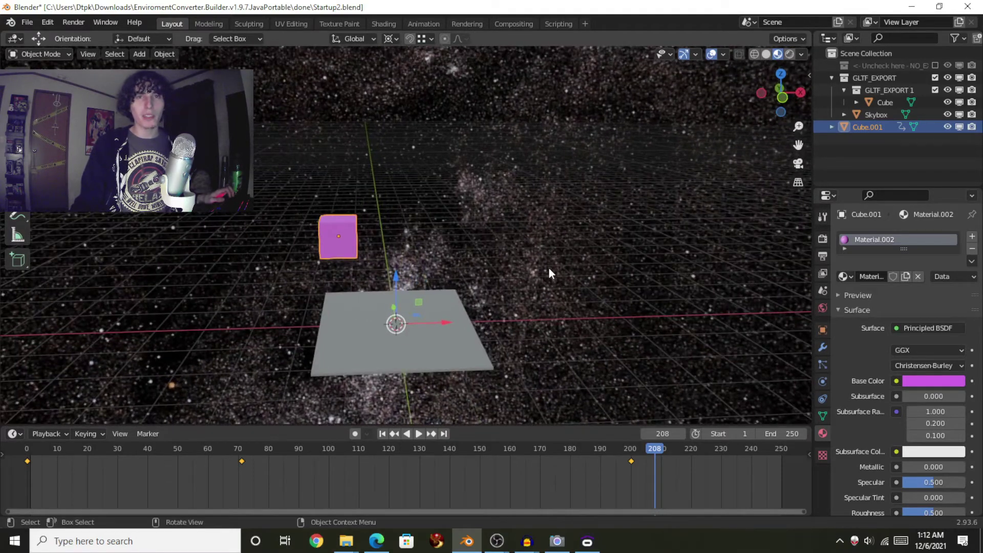
- Try 1.jpg as the skybox's base color image and restore 2.jpg
left_click(474, 87)
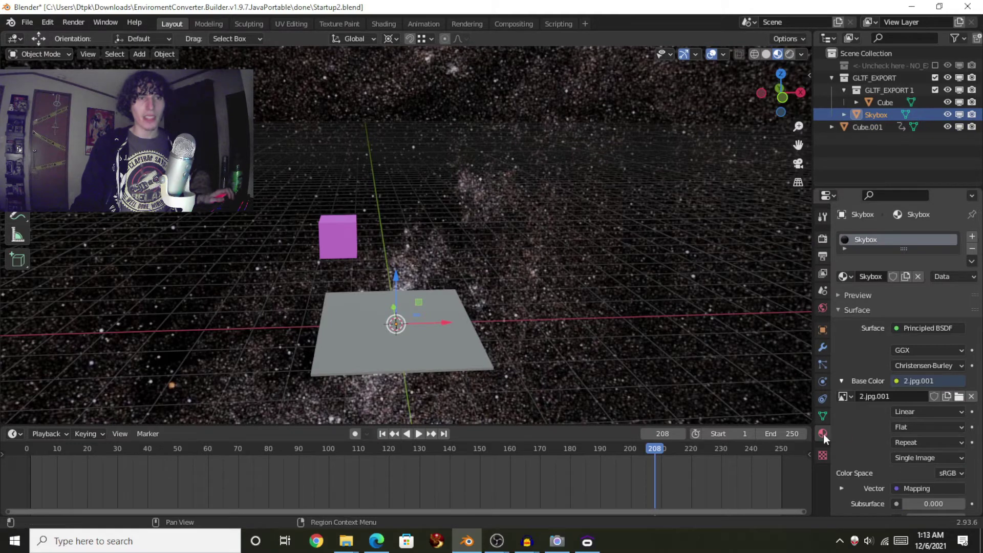
left_click(955, 397)
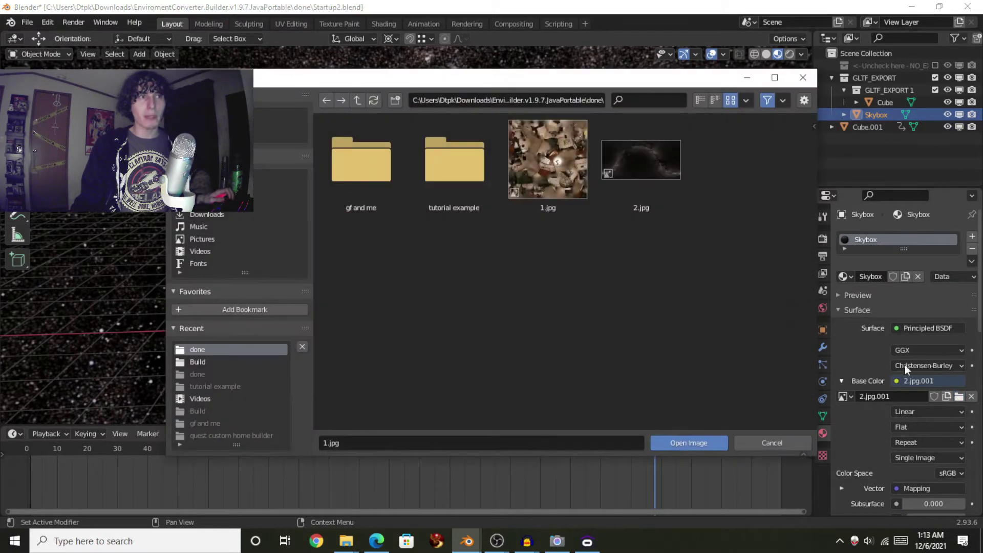
double_click(535, 183)
middle_click_drag(492, 257, 526, 251)
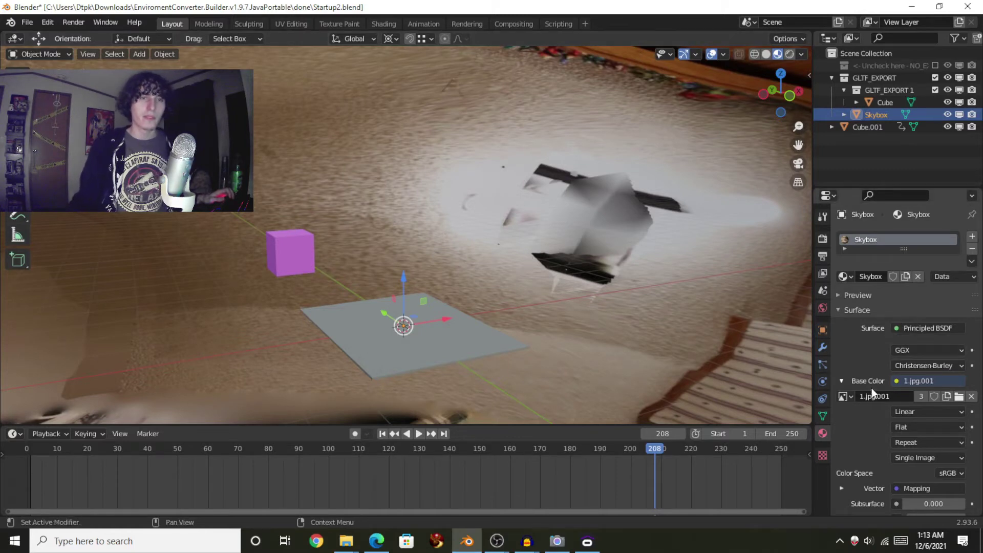
left_click(958, 396)
double_click(625, 183)
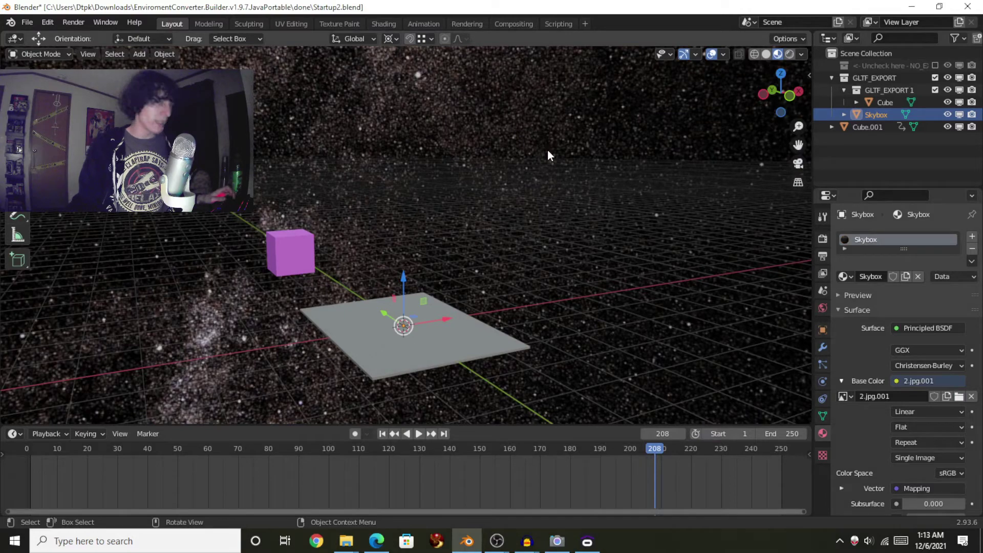
- Scale the Skybox down uniformly by a factor of about 0.103
middle_click_drag(661, 141, 639, 134)
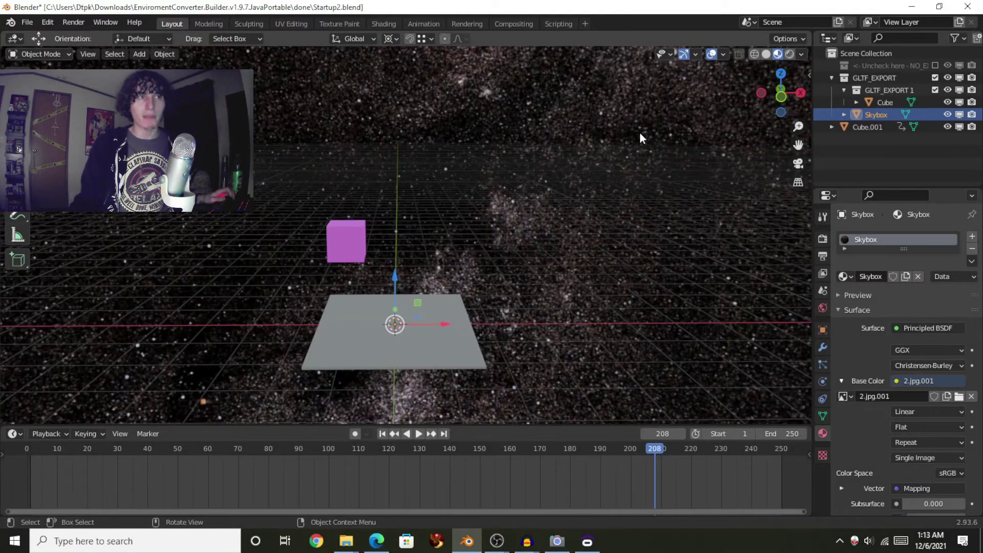
key("s")
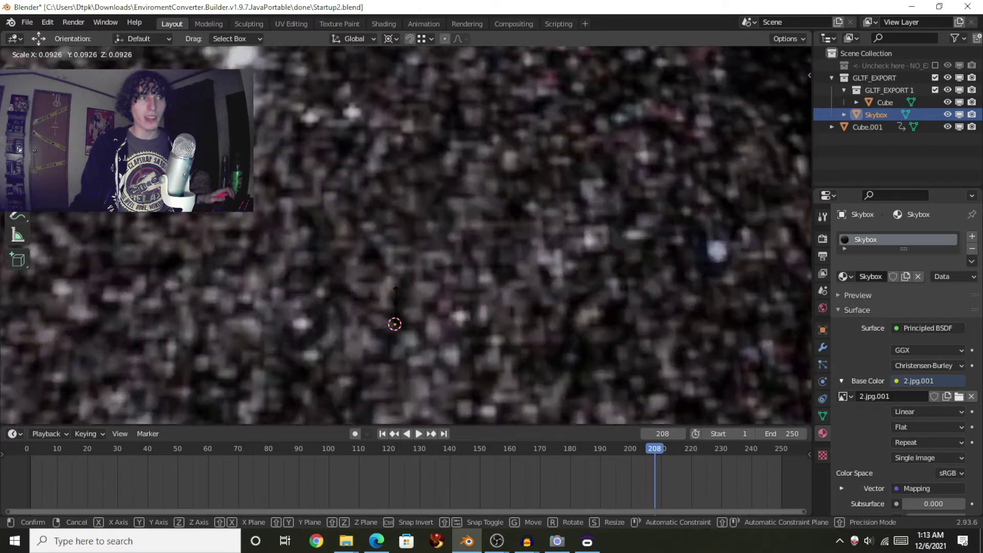
left_click(395, 296)
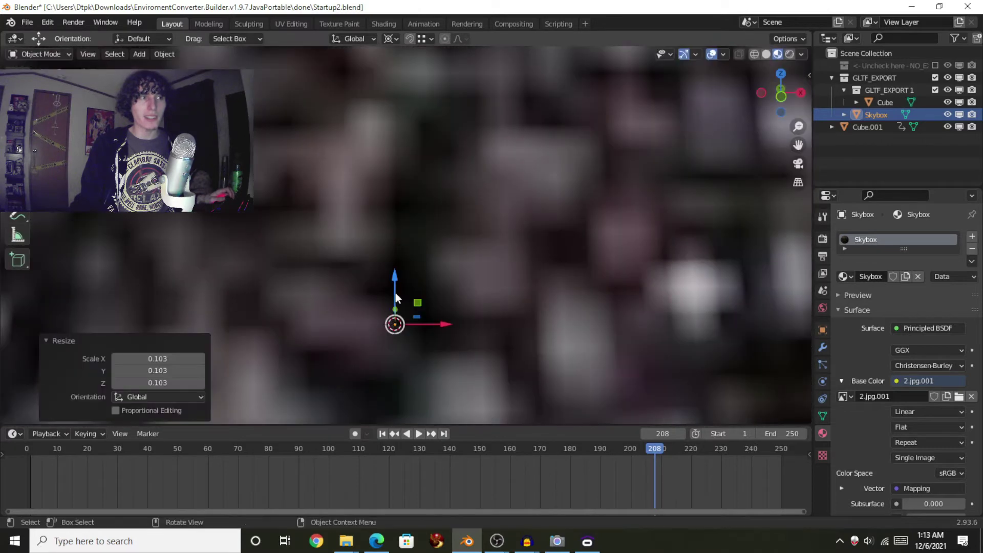
scroll(396, 293, "up", 2)
middle_click_drag(407, 307, 430, 252, "shift")
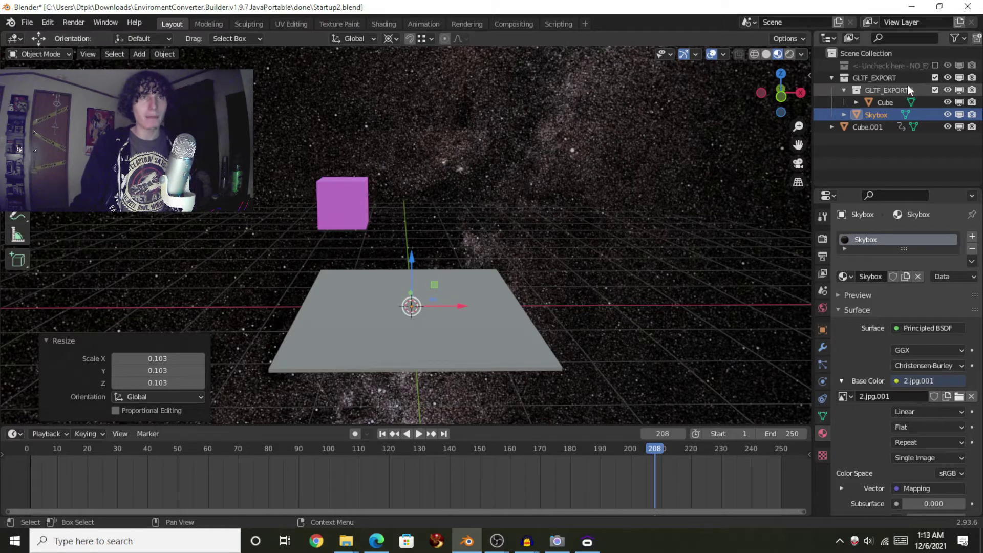
- Scale the Skybox uniformly by about 0.635, temporarily enabling the "<- Uncheck here" reference collection to judge the size
left_click(936, 65)
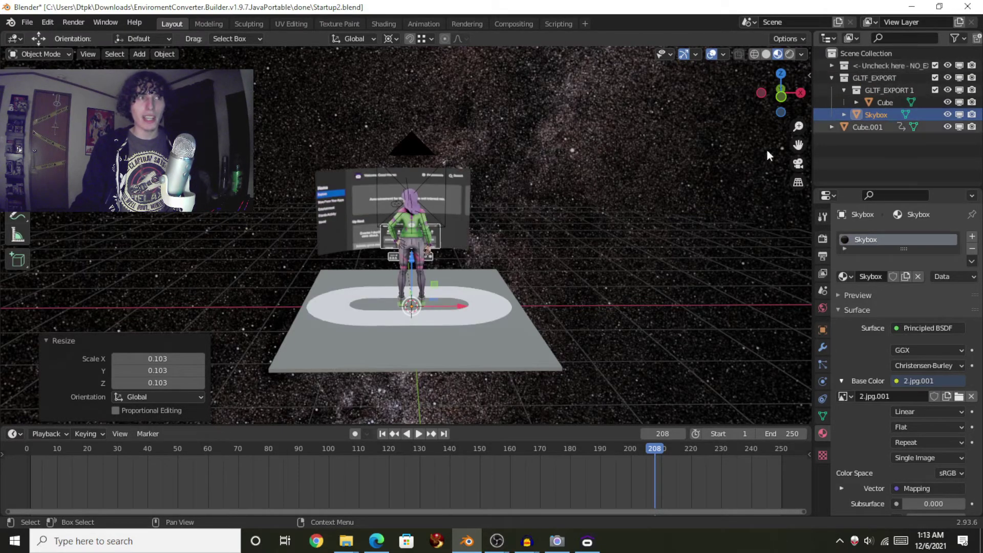
scroll(466, 297, "up", 3)
middle_click_drag(467, 296, 598, 225)
key("s")
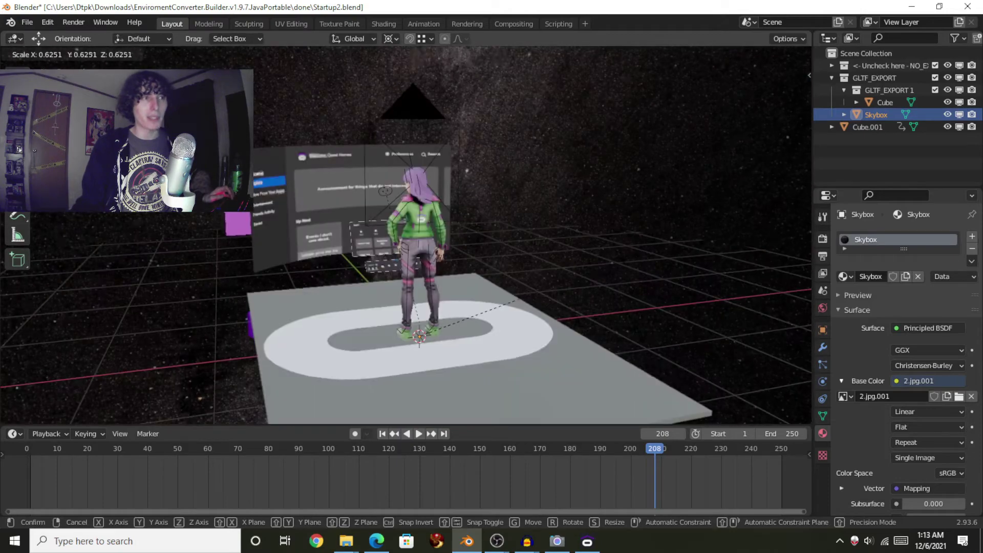
left_click(633, 257)
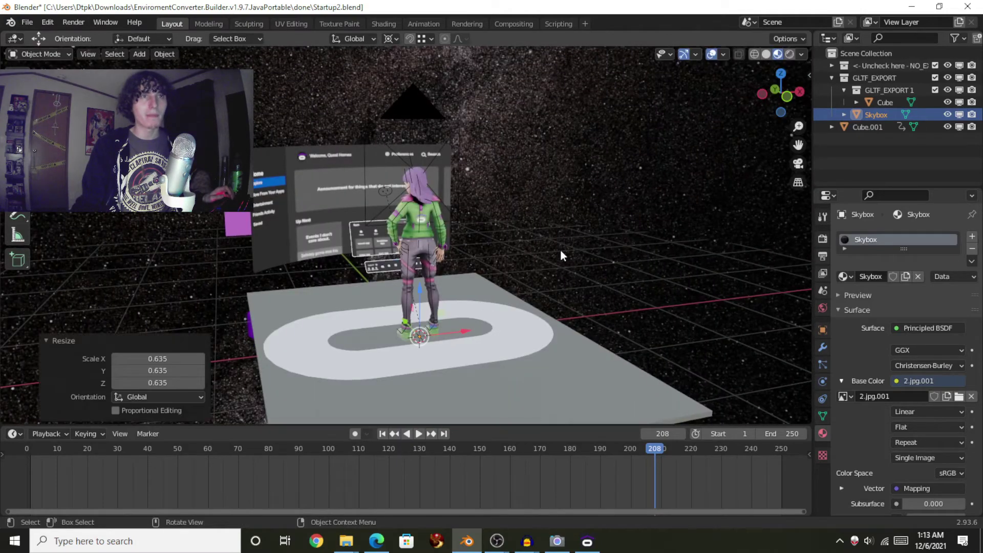
left_click(934, 66)
middle_click_drag(755, 69, 440, 154)
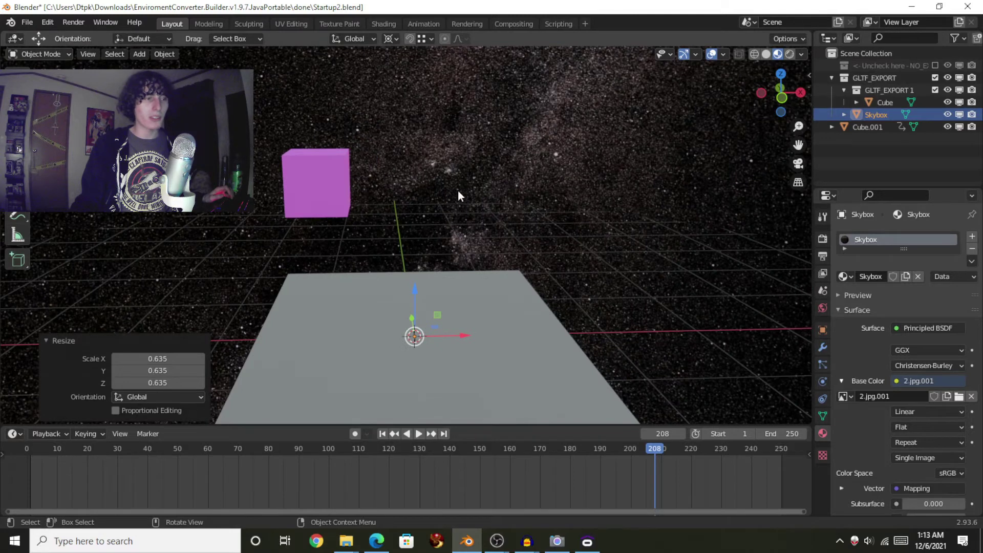
- Switch to the Environment Converter and Builder, open its Build folder and permanently delete the three previously exported files
left_click(587, 541)
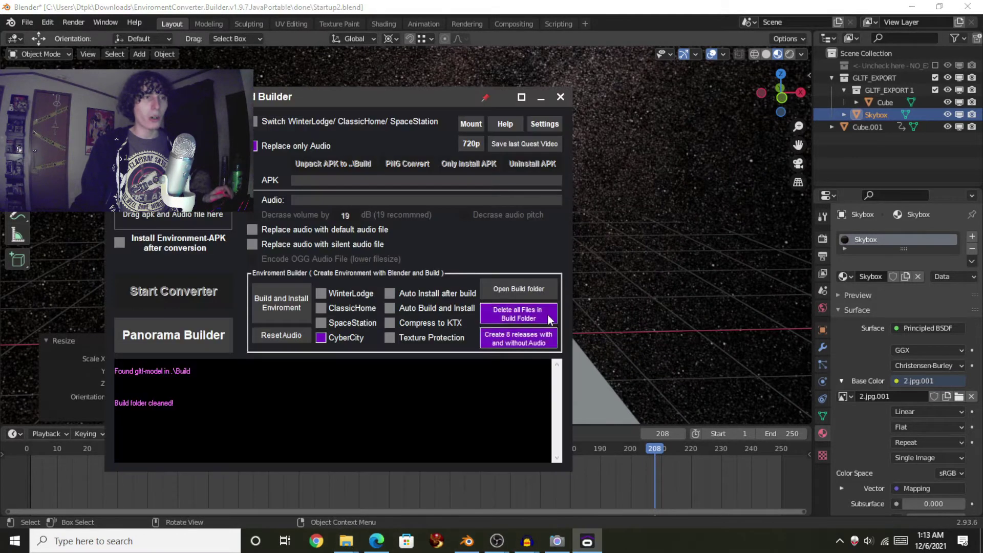
left_click(533, 293)
left_click_drag(581, 309, 284, 278)
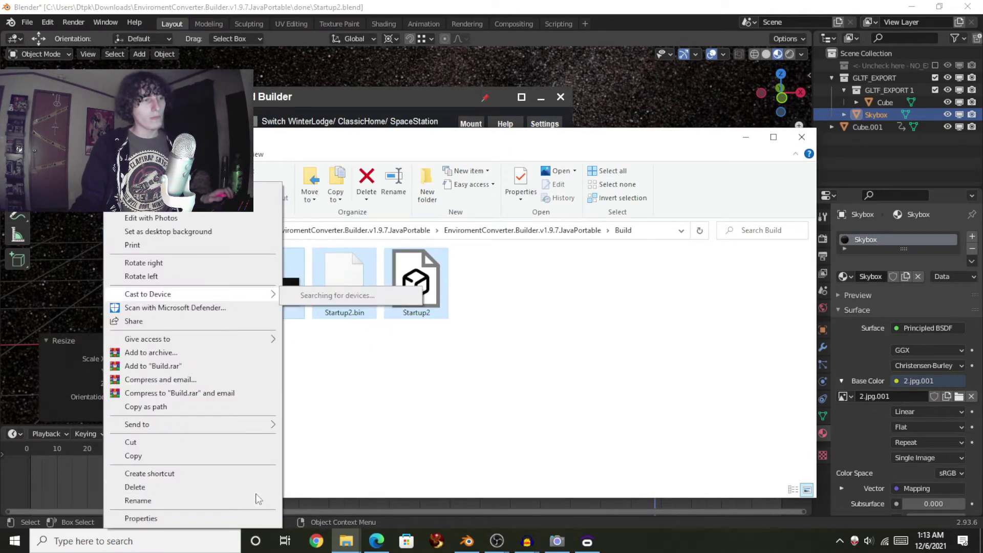
left_click(249, 487)
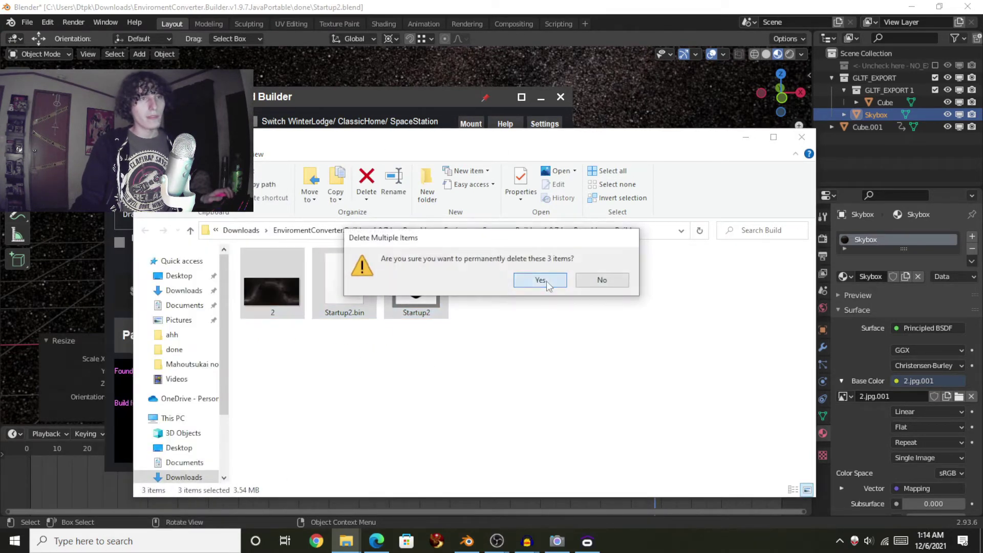
left_click(544, 281)
left_click(745, 138)
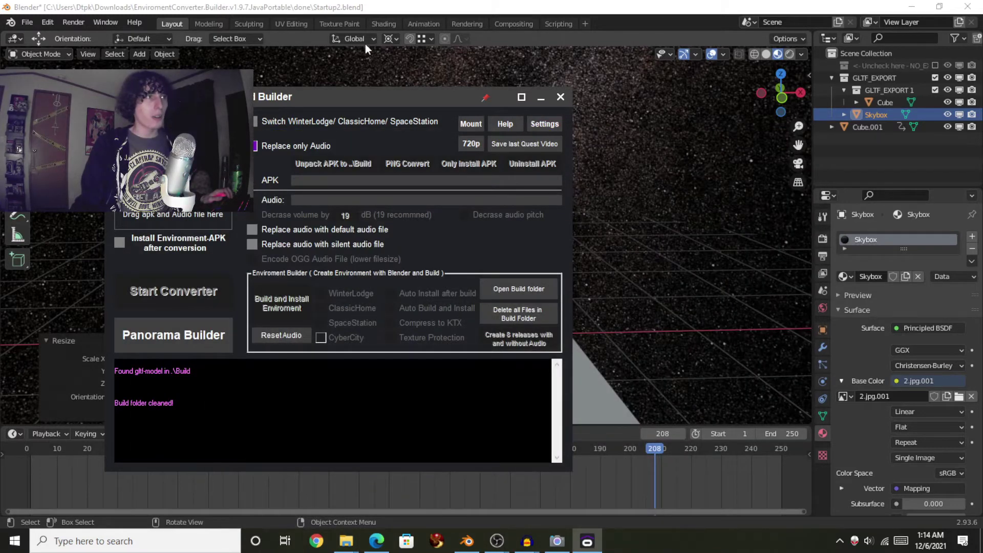
- Switch back to Blender and export the scene to the Build folder as Startup2.gltf in glTF Separate format
left_click(299, 9)
left_click(27, 22)
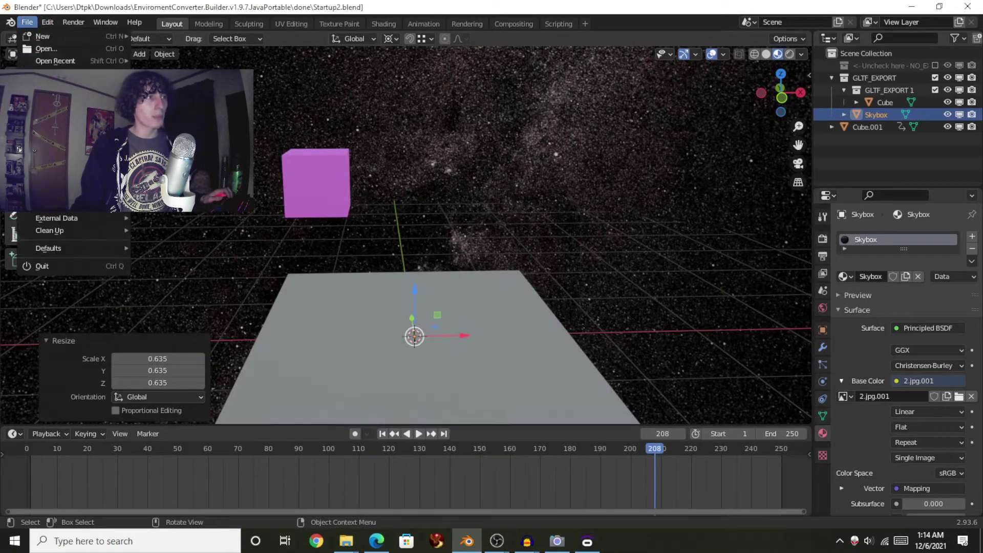
mouse_move(77, 205)
left_click(220, 309)
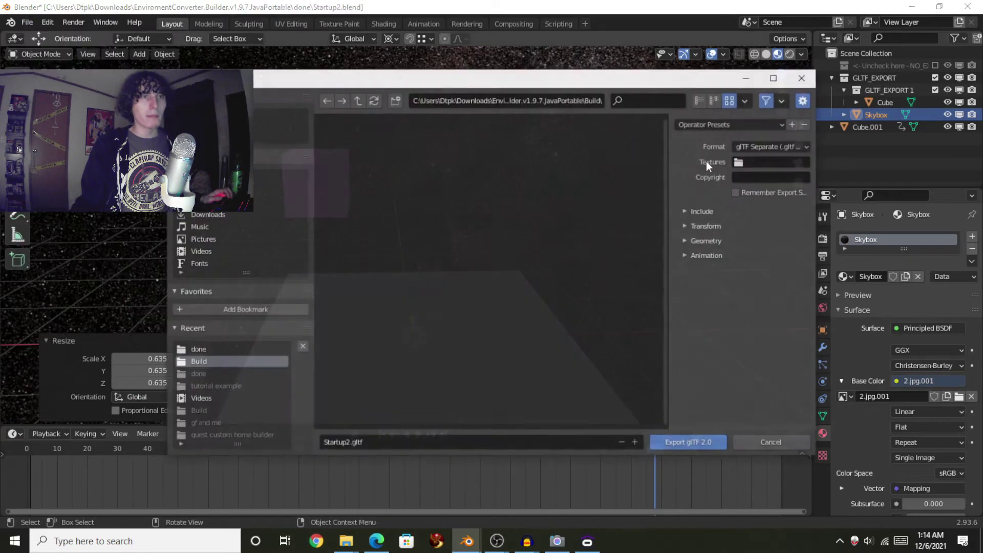
left_click(754, 150)
left_click(720, 185)
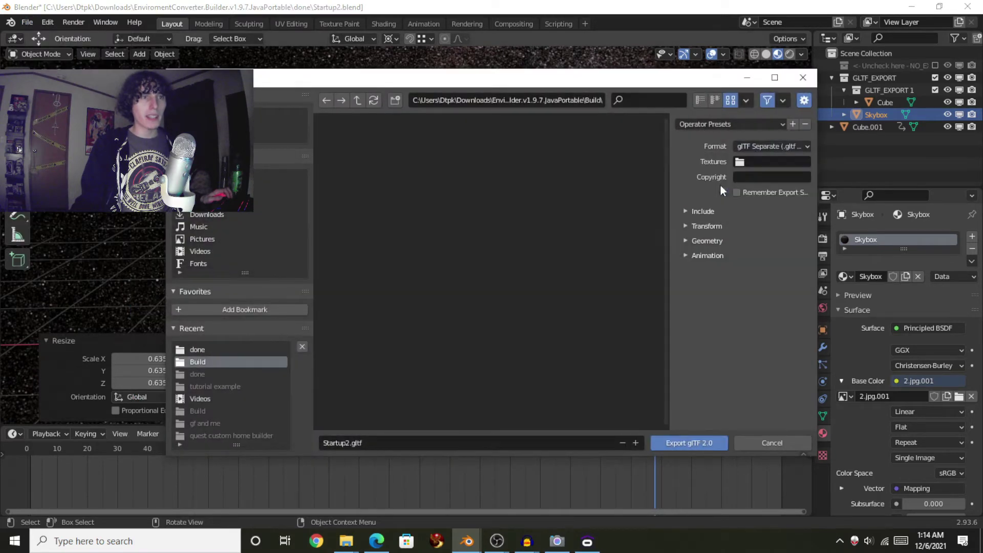
left_click(682, 441)
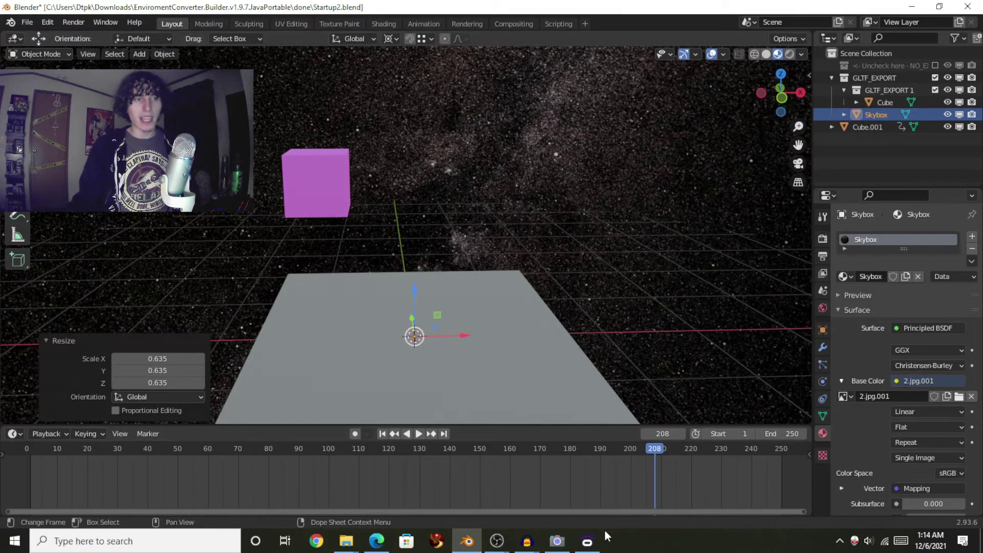
- Switch to the Environment Converter and Builder and build the environment with CyberCity as the target home
mouse_move(602, 540)
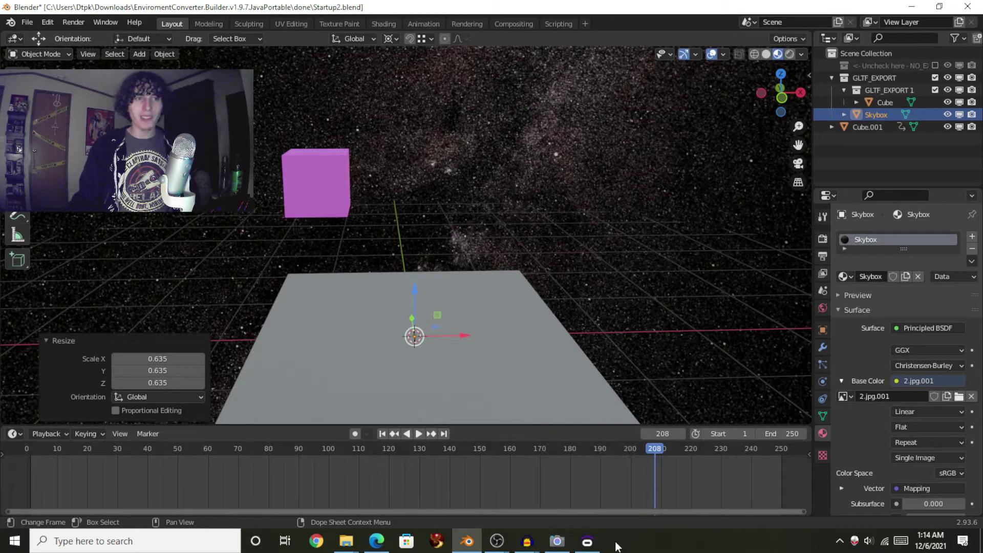
left_click(587, 541)
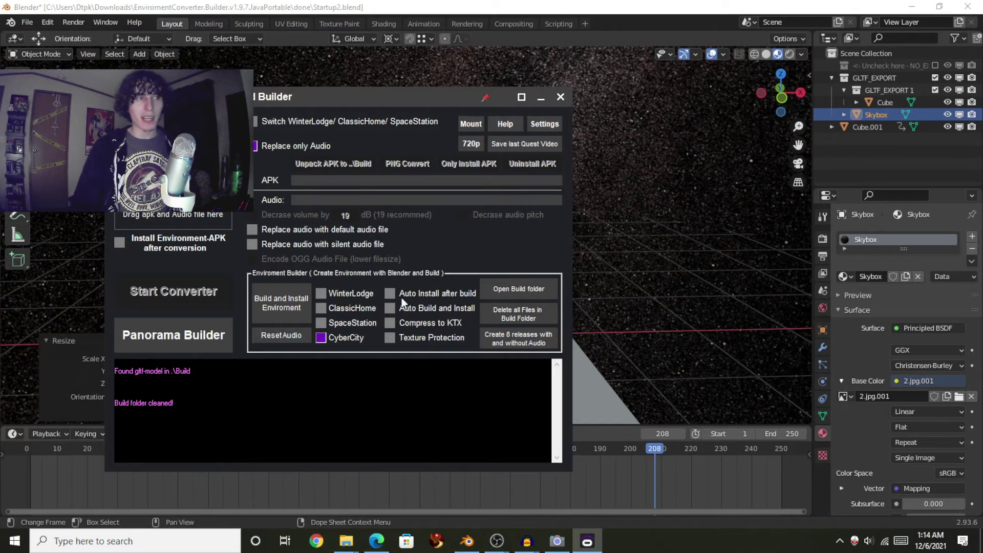
left_click(392, 308)
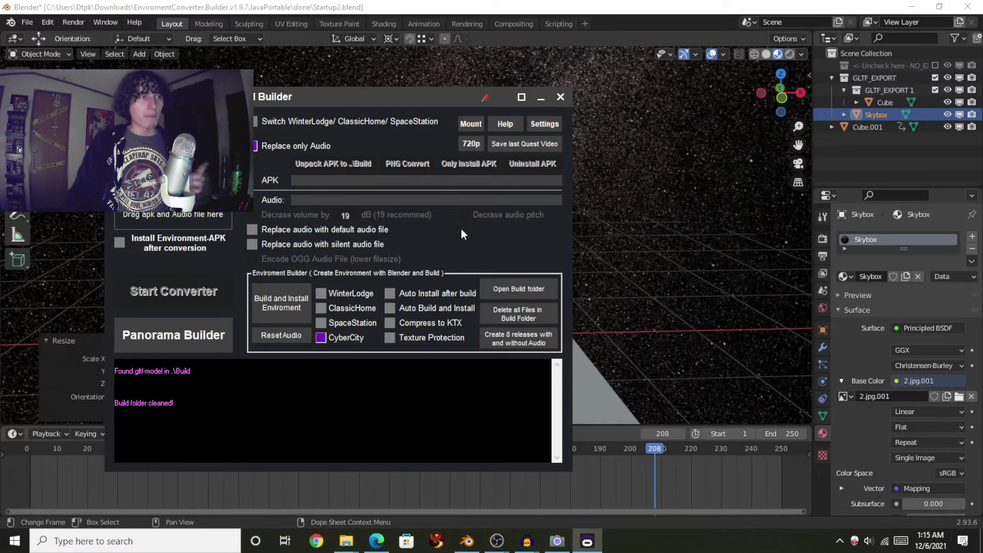
left_click(548, 289)
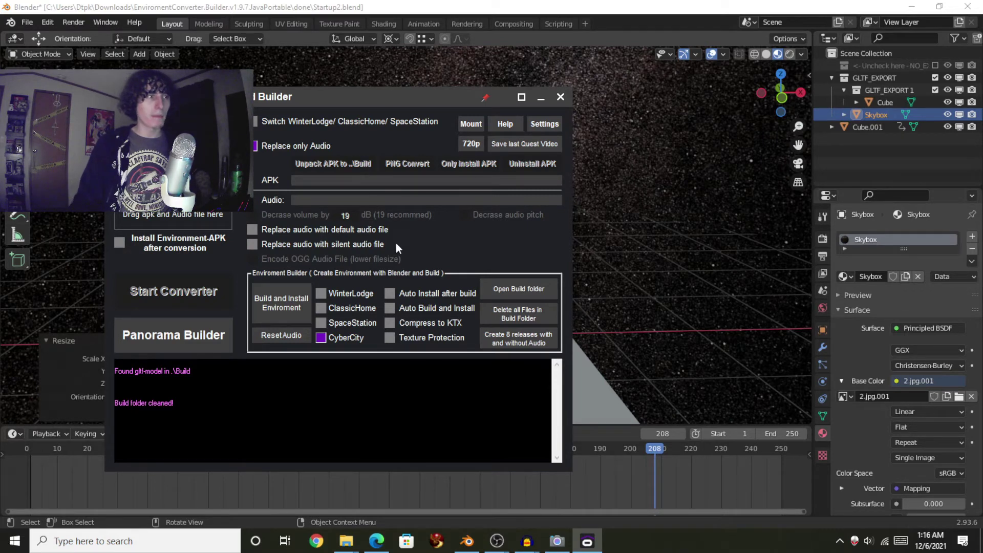
left_click(293, 303)
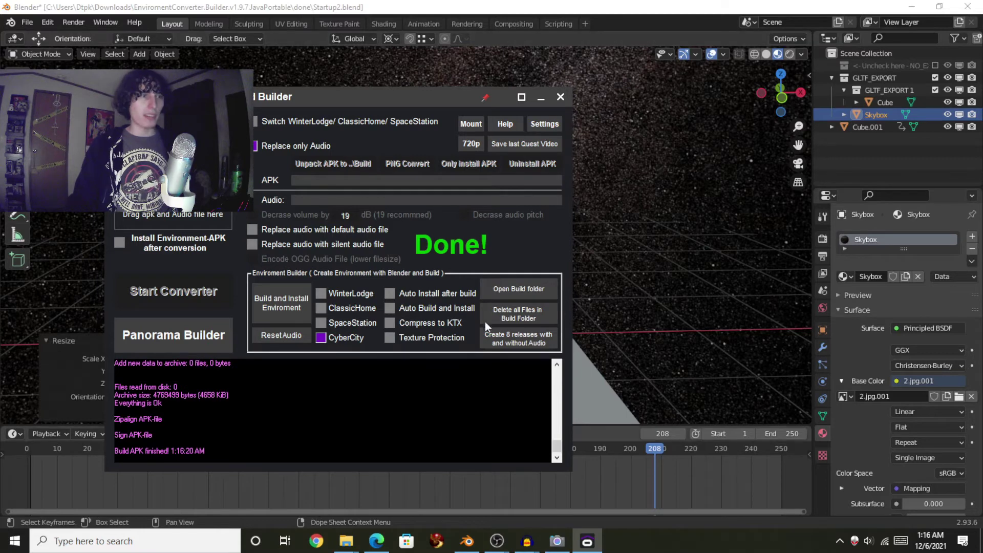
- Open the Build folder, go up to its parent folder, select Startup2.CyberCity.apk and move the folder window aside
left_click(530, 293)
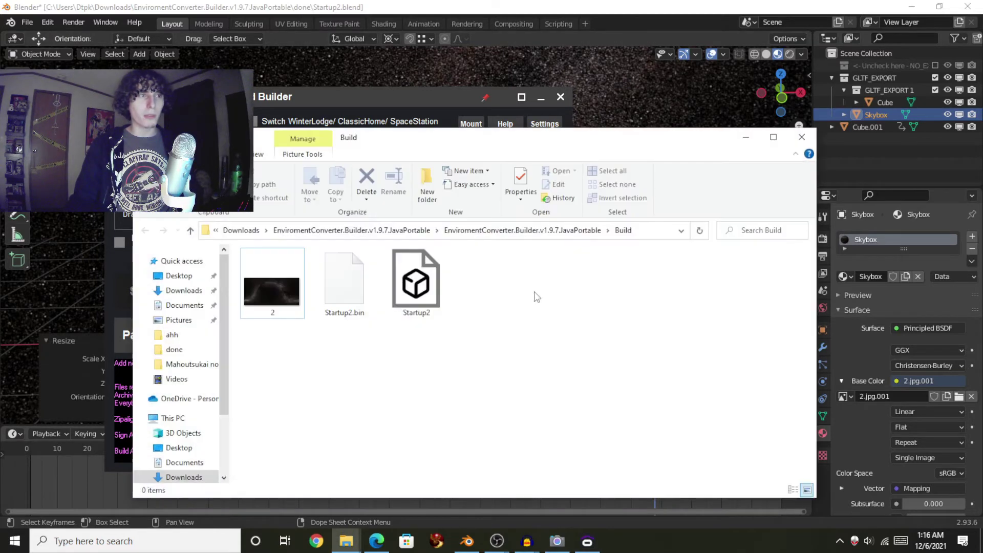
left_click(549, 237)
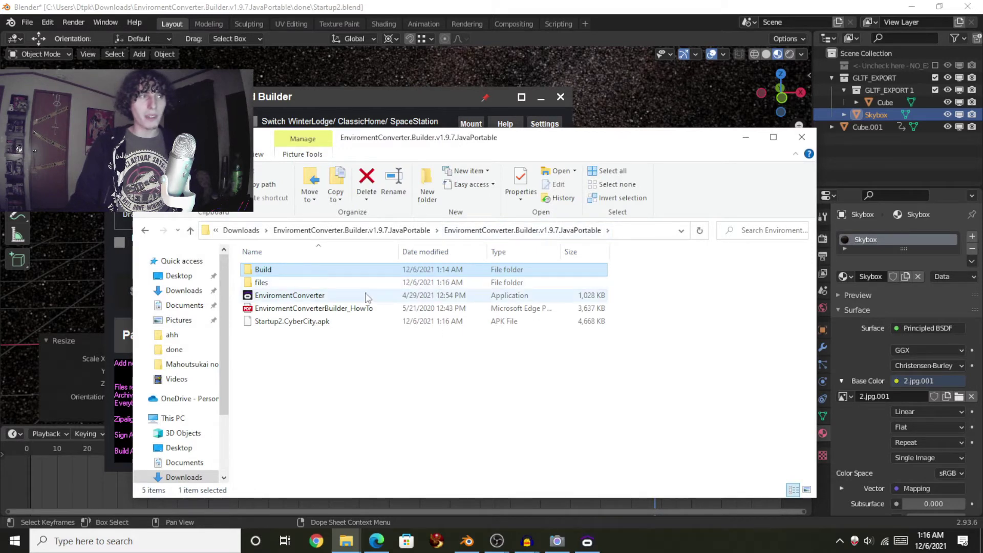
left_click(300, 320)
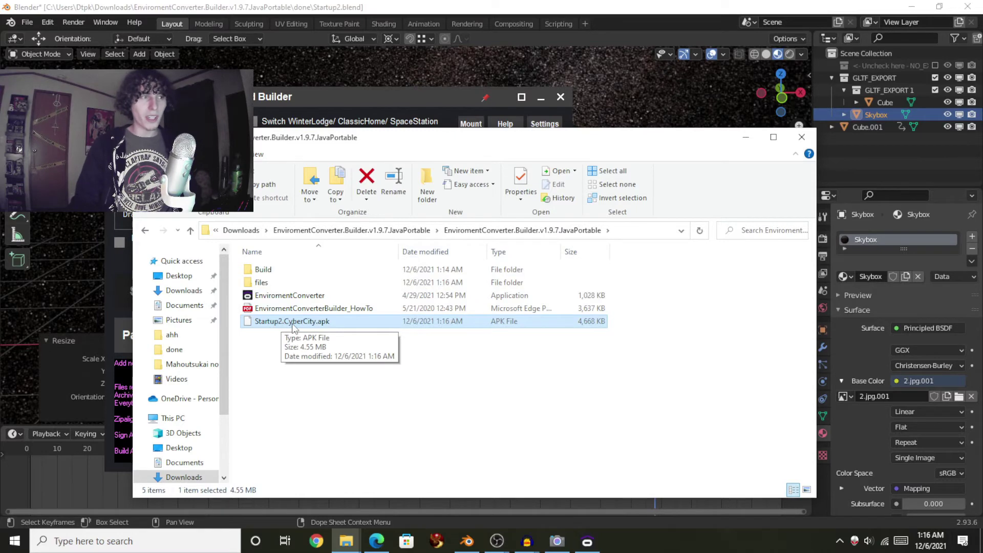
left_click_drag(359, 142, 613, 80)
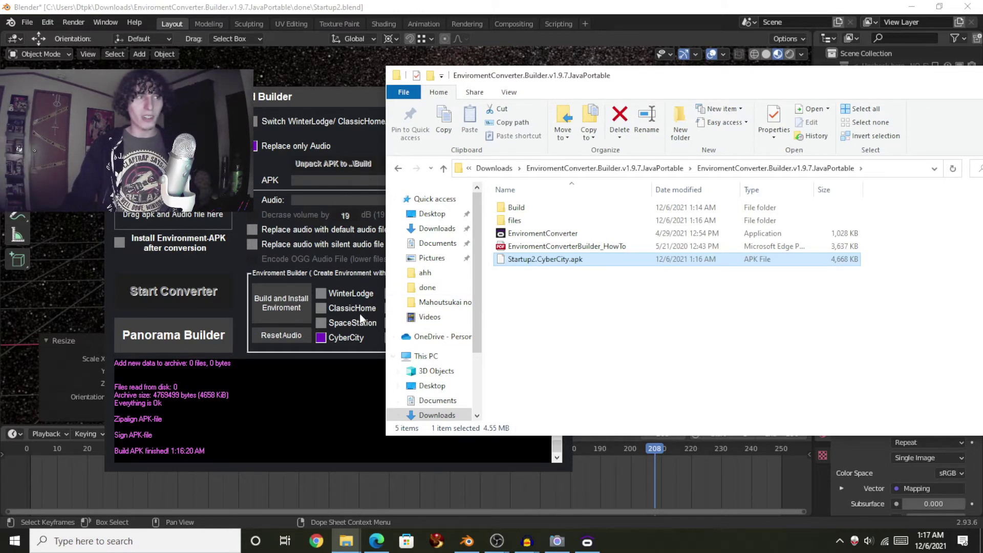
- Set ClassicHome as the target home, close the Environment Converter and Builder, and move the folder window aside
left_click(320, 309)
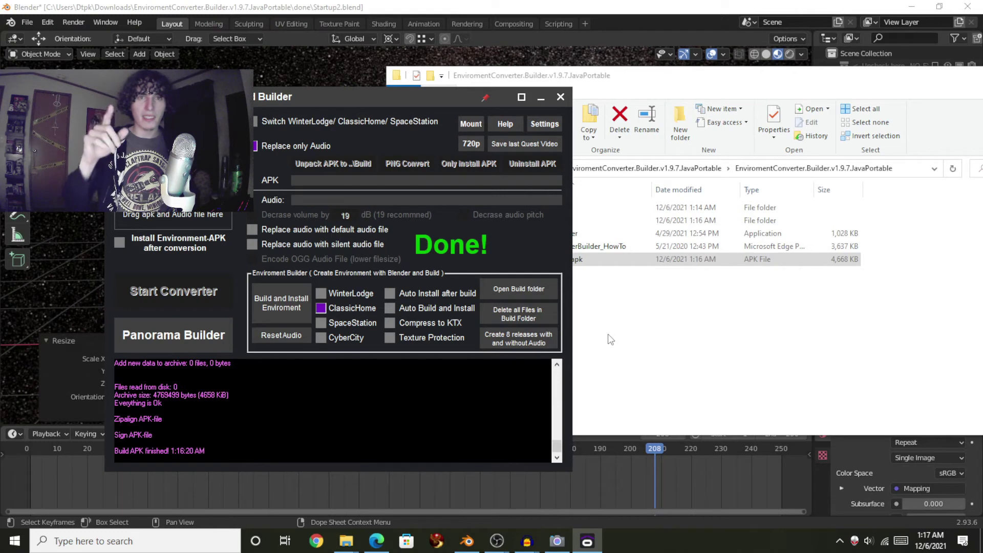
left_click(560, 98)
left_click_drag(636, 77, 425, 95)
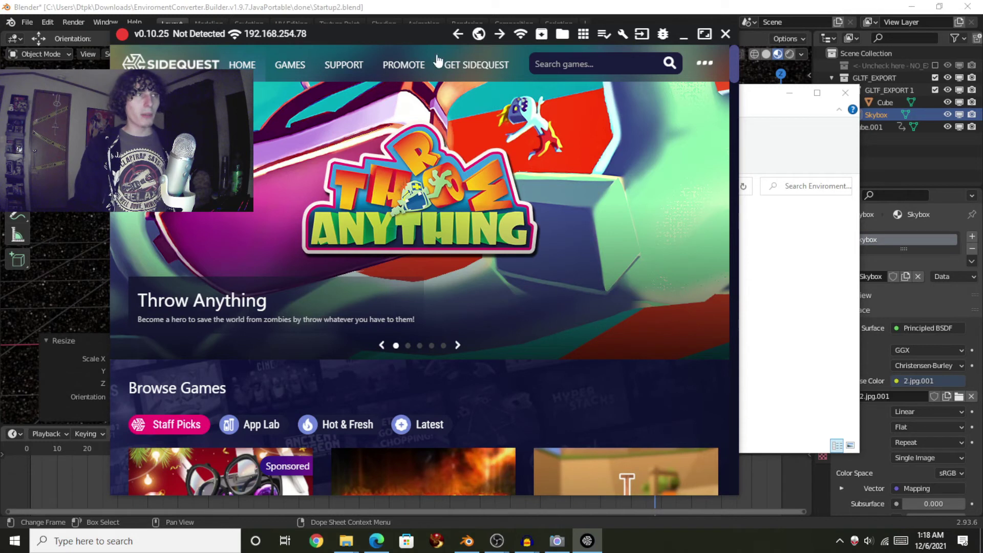
- Switch to SideQuest, try to install Startup2.CyberCity.apk from the computer and open the task list
left_click_drag(418, 40, 384, 40)
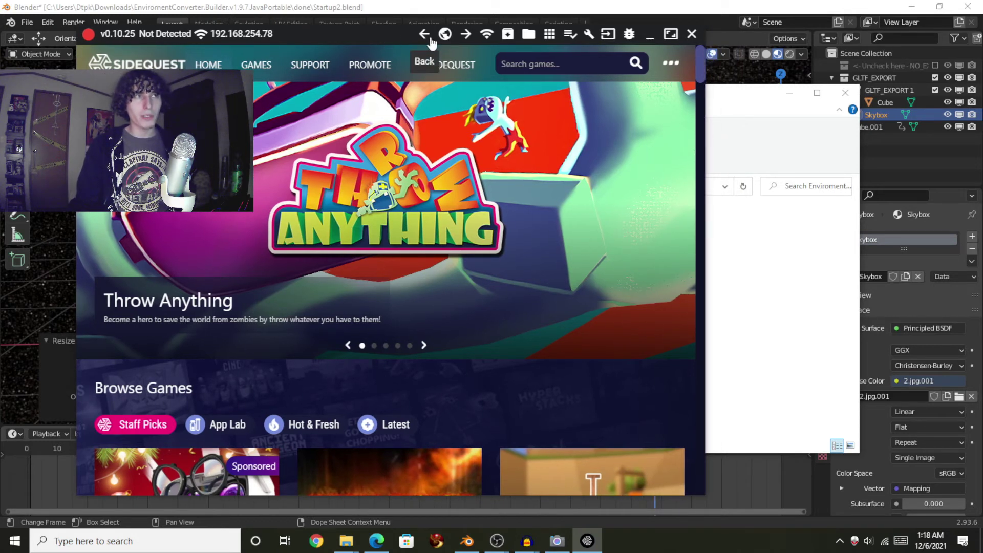
left_click(507, 43)
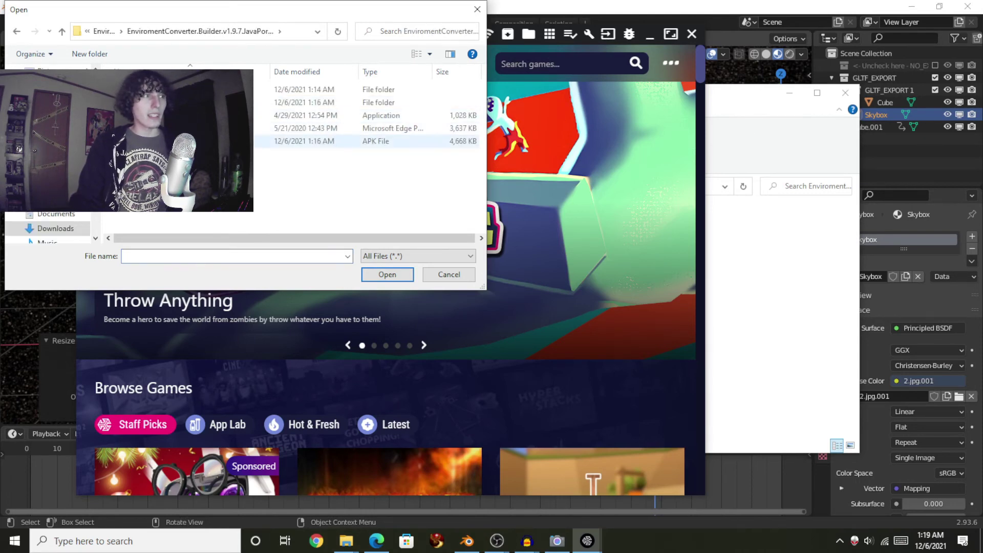
double_click(258, 142)
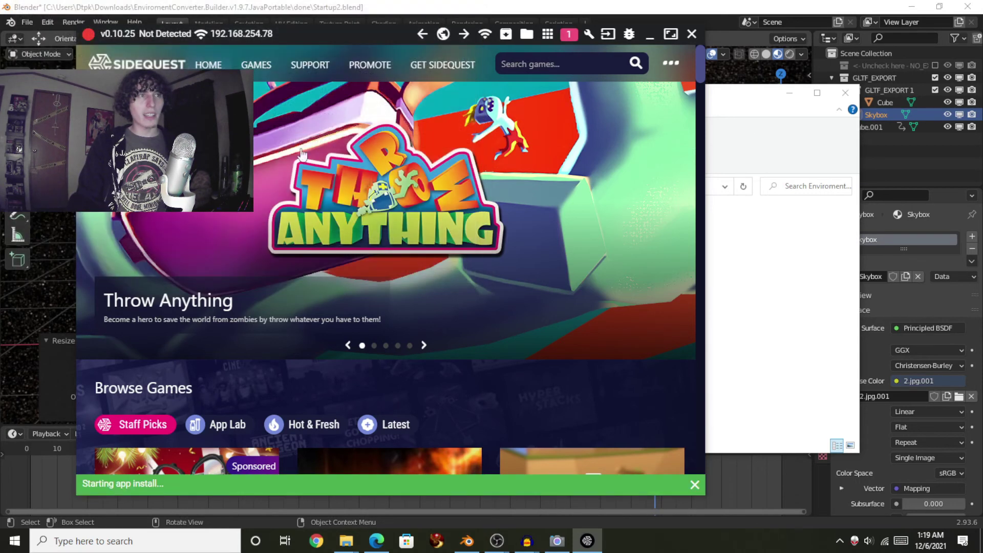
left_click(568, 38)
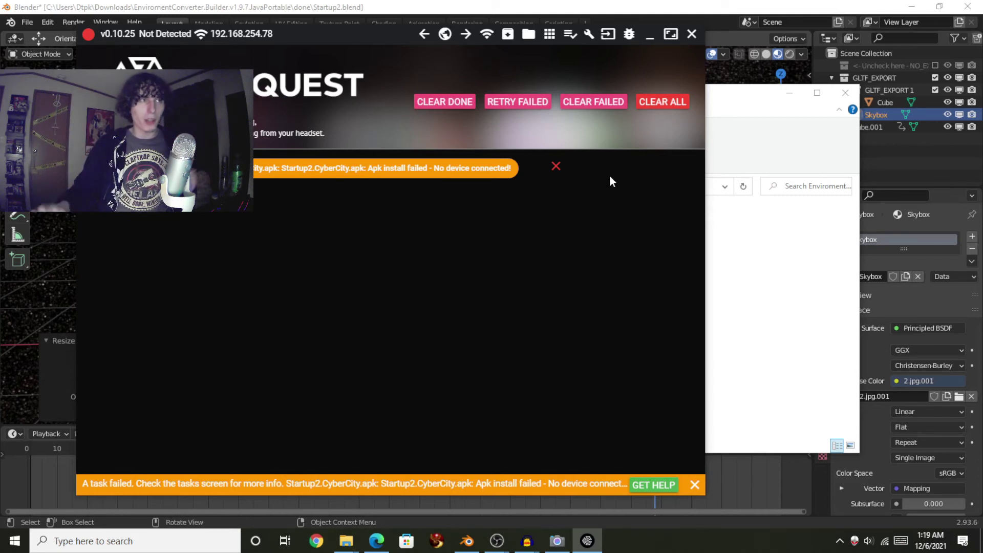
- View the list of apps installed on the headset and return to the SideQuest home page
left_click(302, 110)
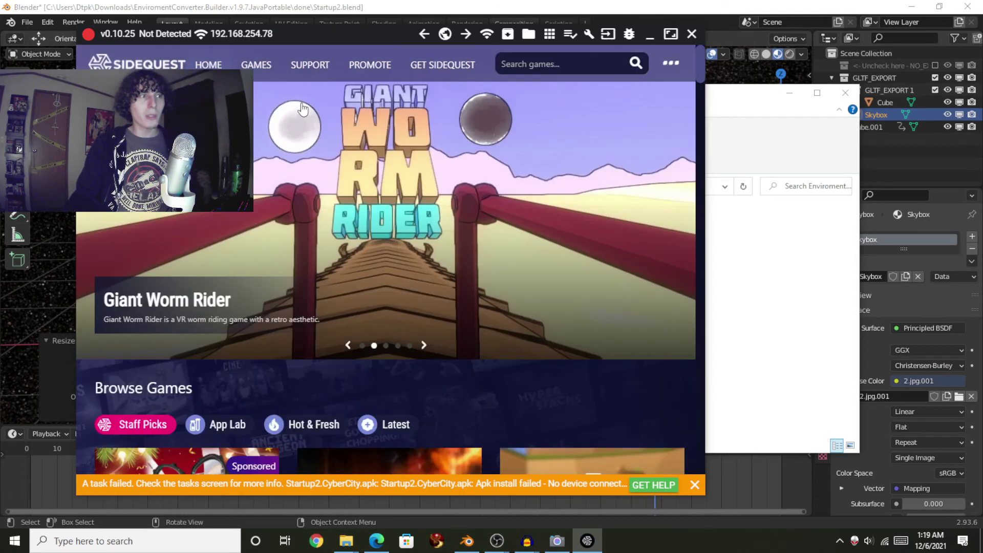
left_click(548, 35)
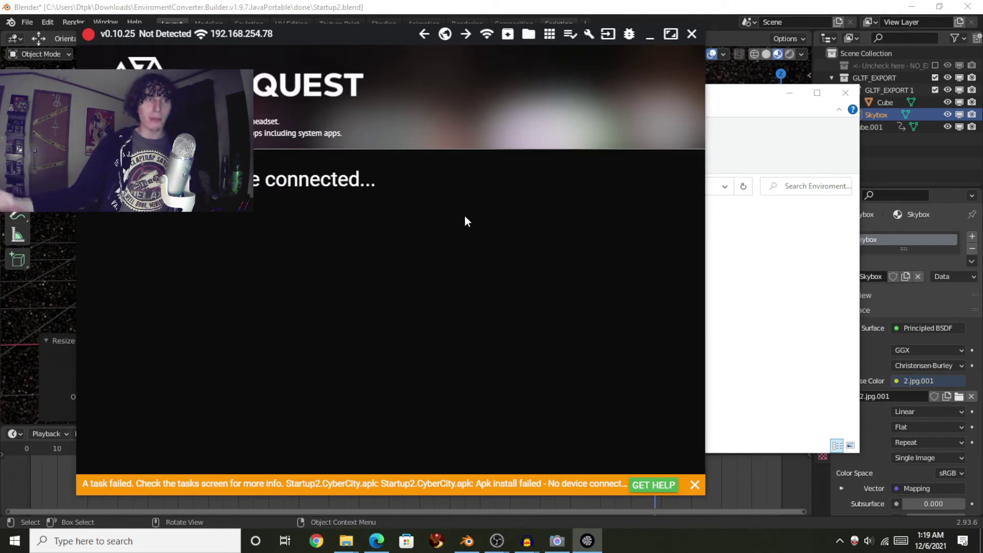
left_click(445, 34)
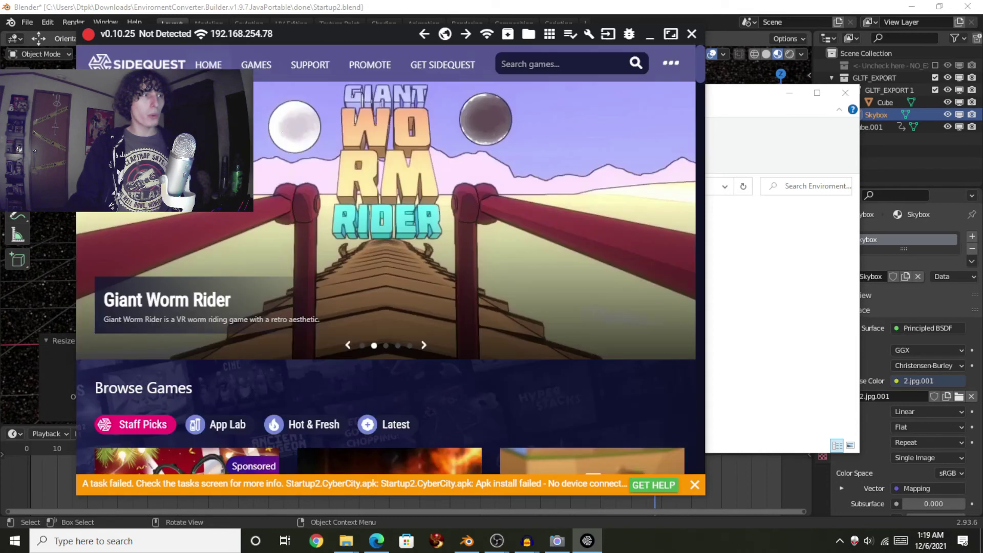
- Open the custom homes category and view the download and install options of the Rick & Morty Garage Cel-Shaded home
scroll(369, 239, "down", 10)
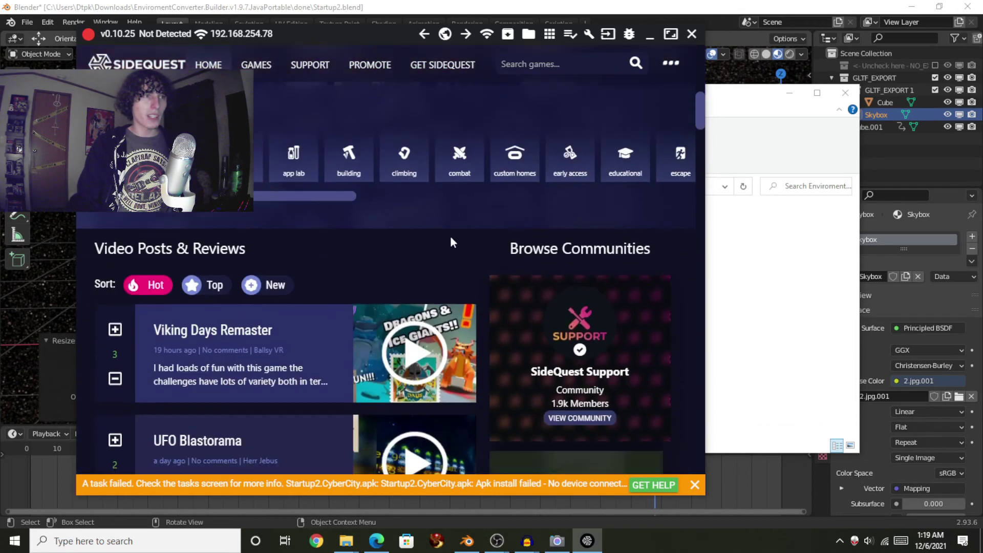
left_click(520, 163)
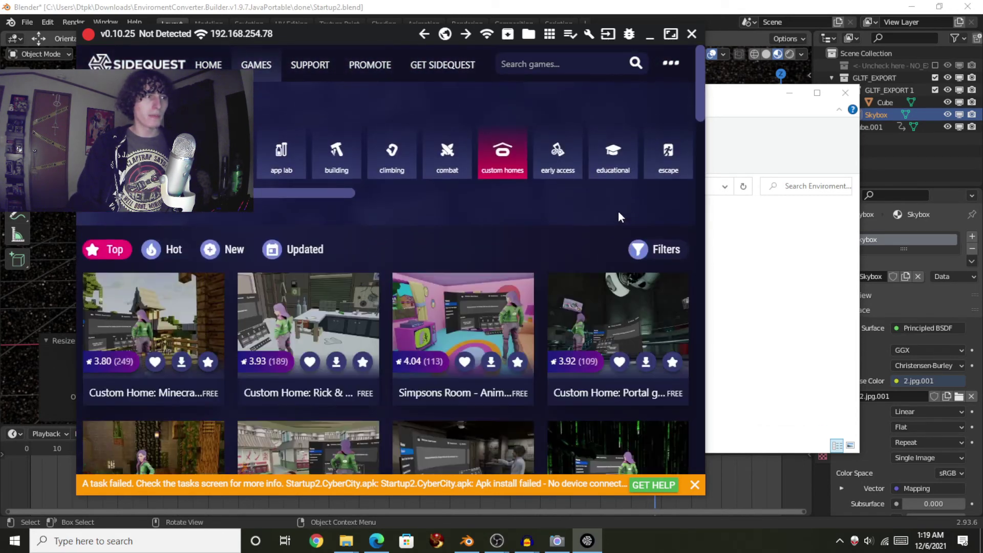
left_click(325, 329)
scroll(232, 373, "down", 5)
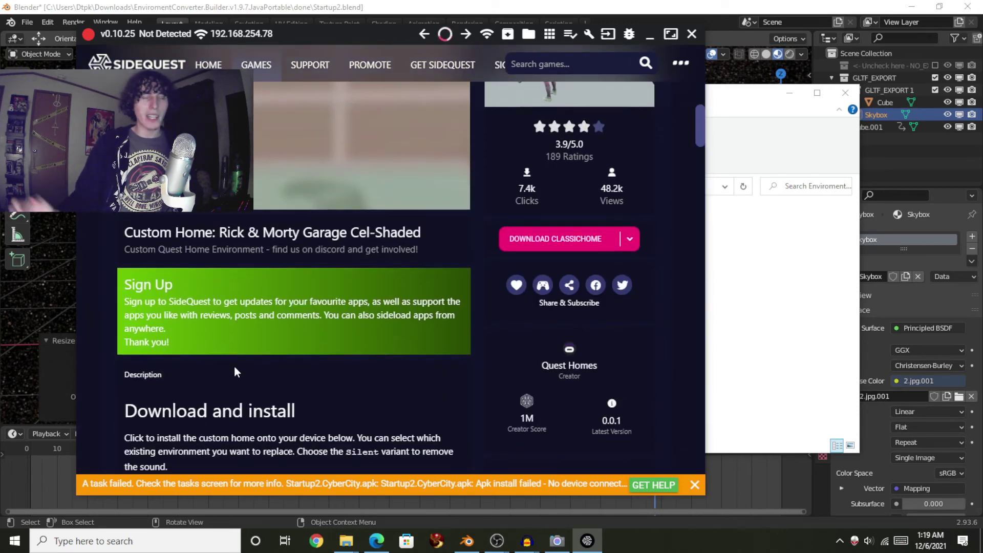
scroll(235, 364, "down", 2)
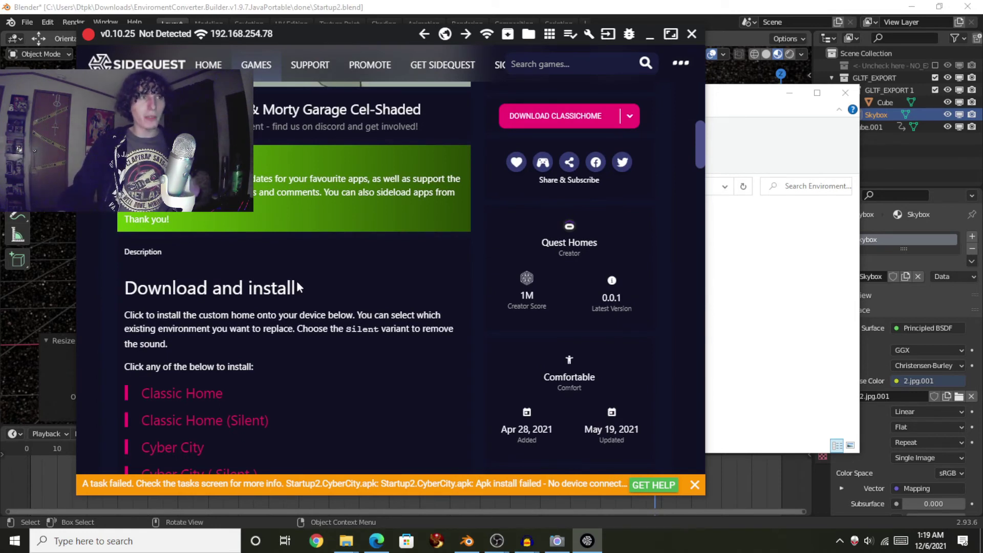
- Open the file chooser for installing an APK from the computer and cancel it
left_click(508, 34)
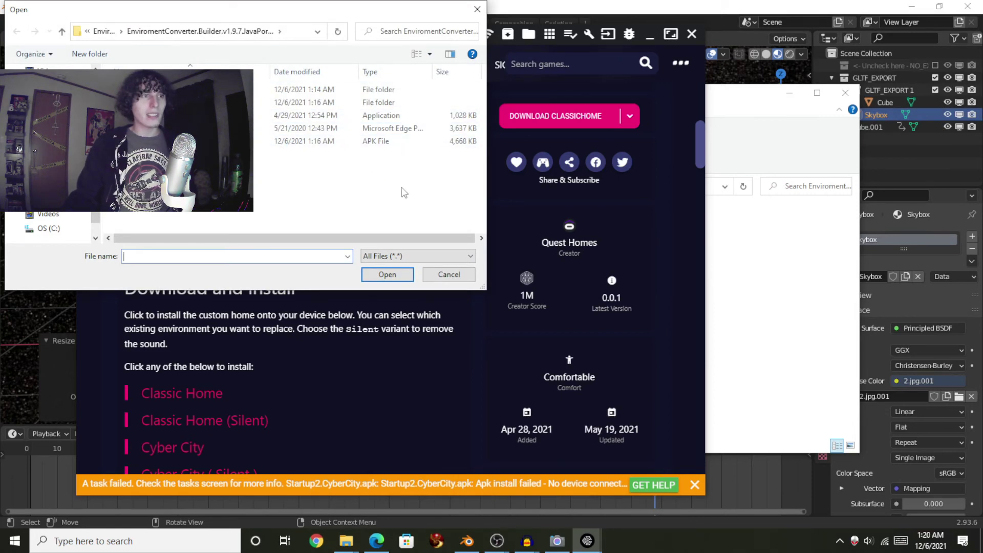
left_click(445, 275)
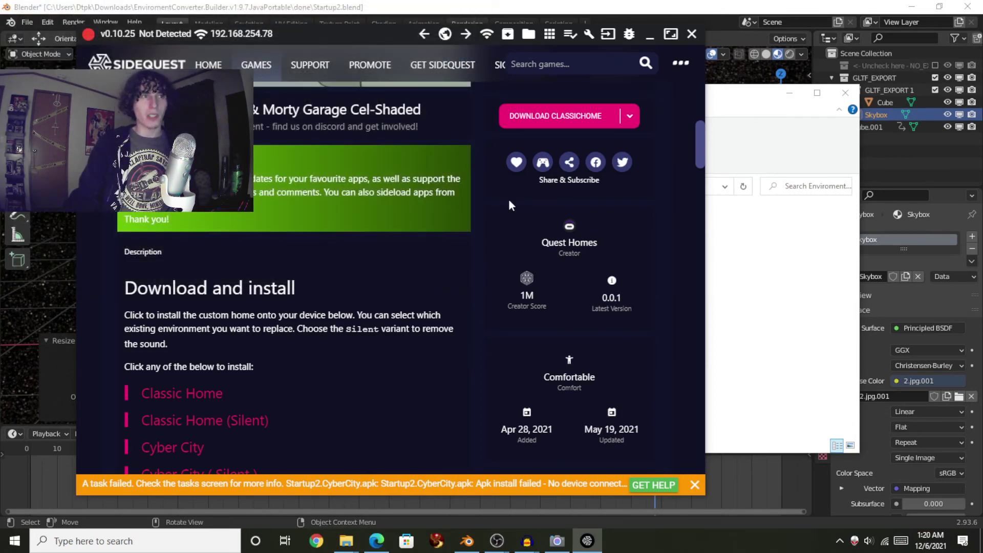